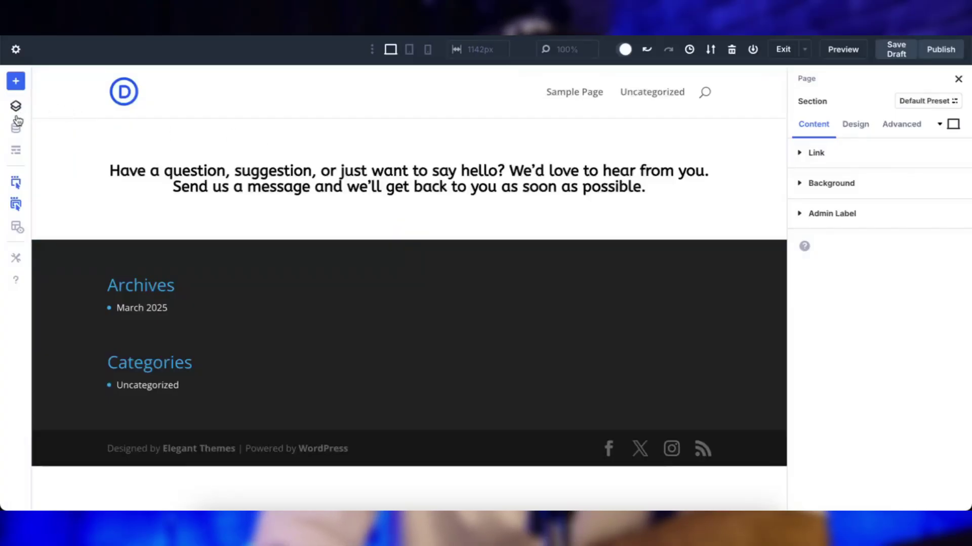
# Set the global Primary Color variable to E91E63 and save the variables
pyautogui.click(92, 231)
pyautogui.scroll(-1, 192, 226)
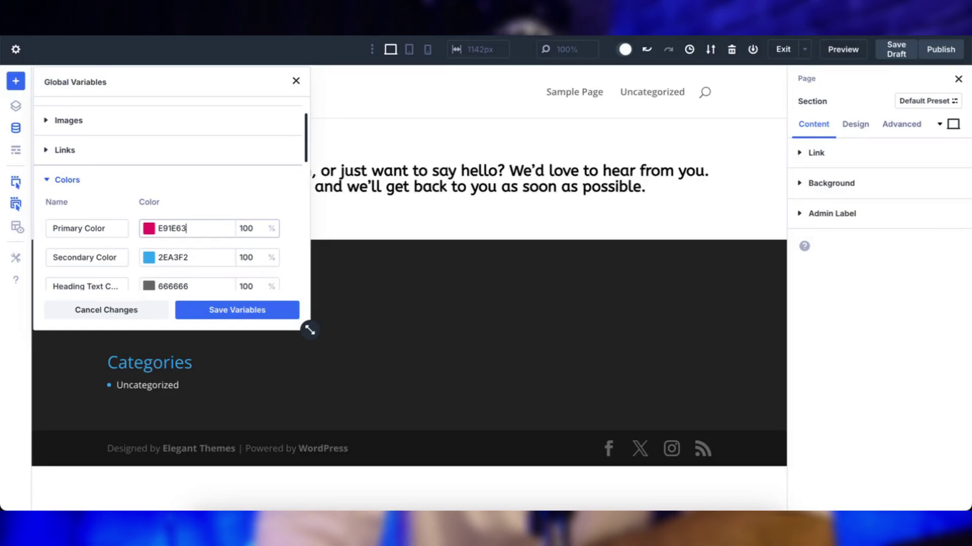
pyautogui.click(238, 310)
pyautogui.click(253, 313)
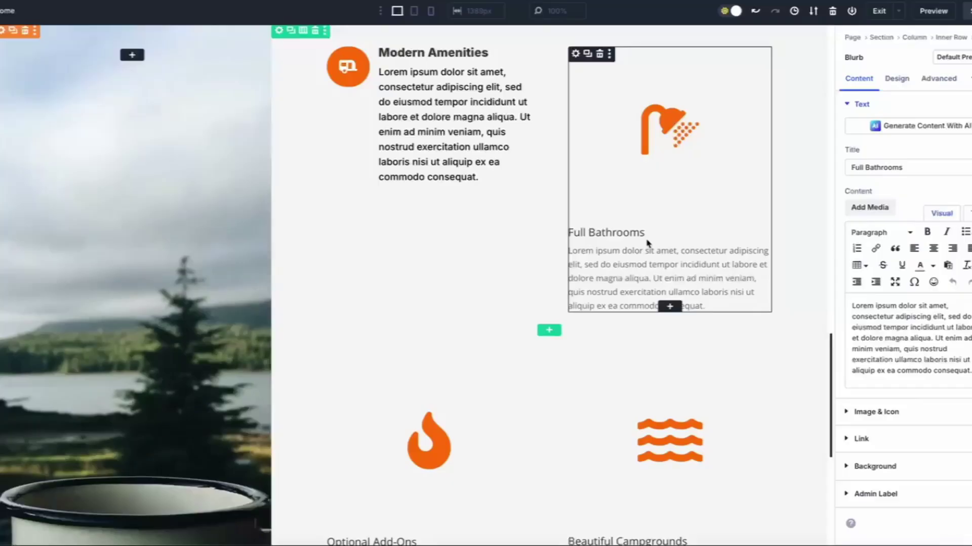
# Apply the Divi Camp blurb preset to the Full Bathrooms, Optional Add-Ons and Beautiful Campgrounds blurbs
pyautogui.click(952, 58)
pyautogui.click(901, 142)
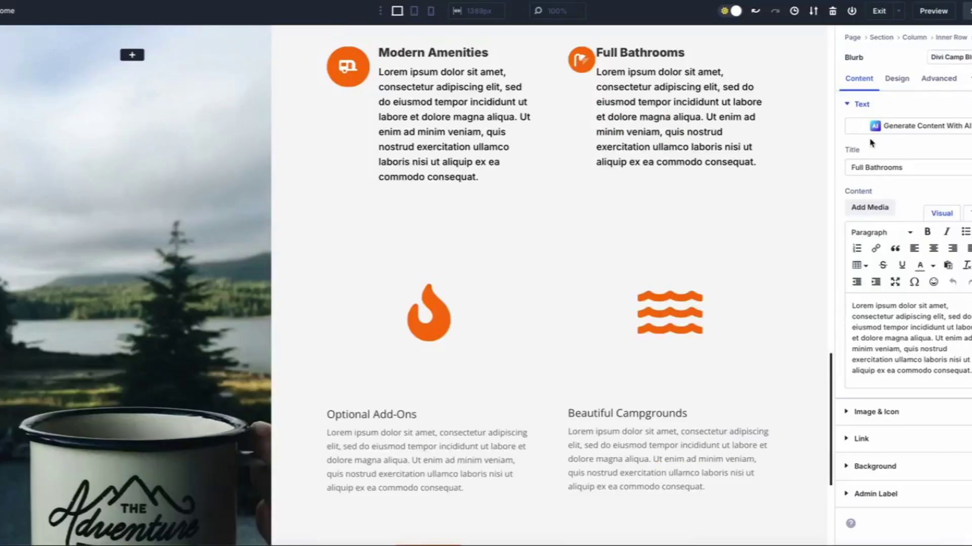
pyautogui.click(389, 309)
pyautogui.click(952, 59)
pyautogui.click(891, 141)
pyautogui.click(668, 314)
pyautogui.click(954, 58)
pyautogui.click(896, 141)
# Apply the Divi Camp blurb preset to the Entertainment and King Size Beds blurbs
pyautogui.scroll(-2, 562, 272)
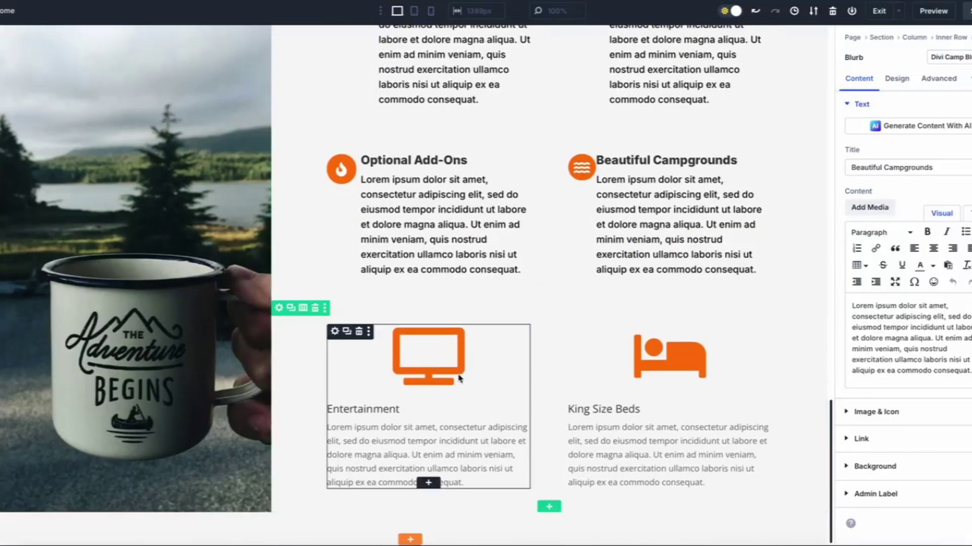
pyautogui.click(445, 369)
pyautogui.click(951, 59)
pyautogui.click(895, 141)
pyautogui.click(727, 358)
pyautogui.click(952, 58)
pyautogui.click(888, 144)
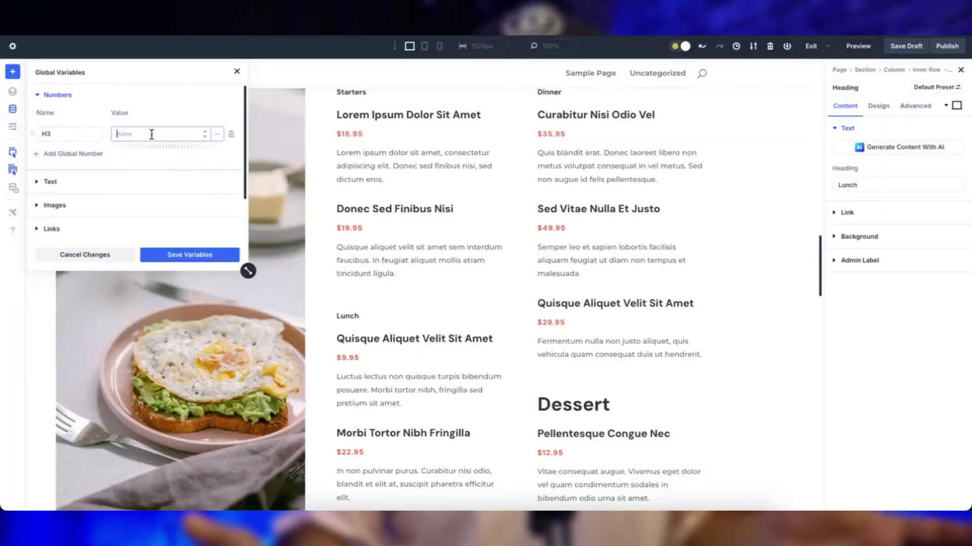
# Set the global number variable H3 to 36 px, save the variables, and open the Lunch heading's design settings
pyautogui.write('36')
pyautogui.click(197, 257)
pyautogui.click(200, 256)
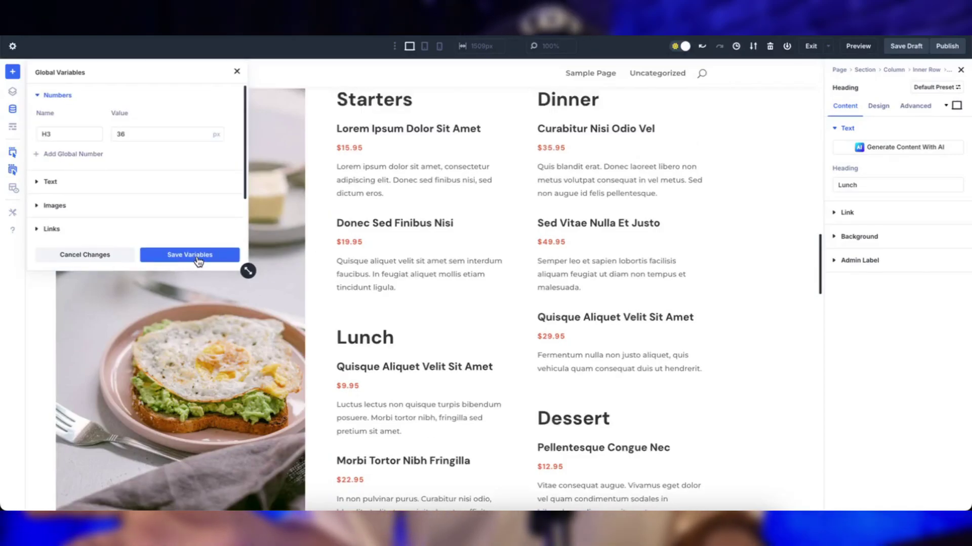
pyautogui.click(878, 106)
pyautogui.click(872, 152)
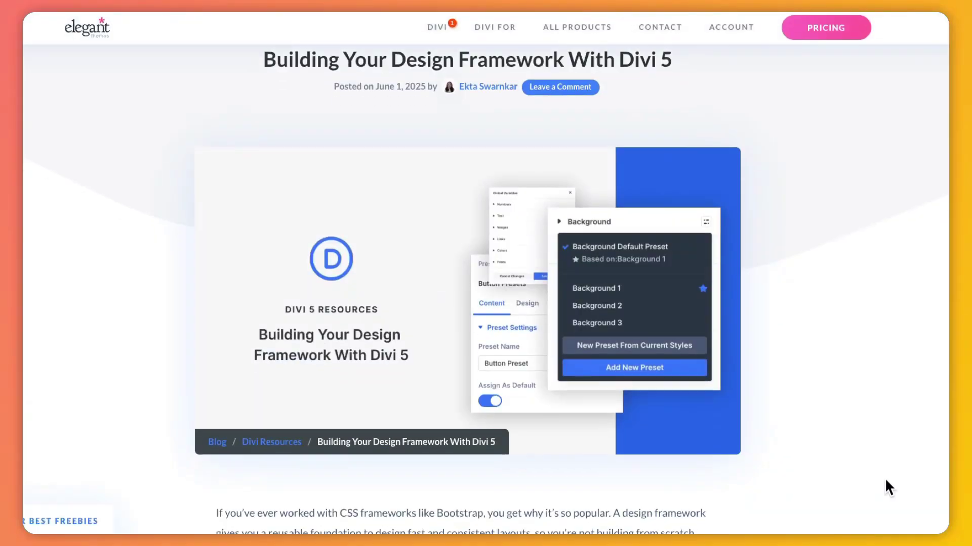
# Read the introduction and table of contents of the article Building Your Design Framework With Divi 5
pyautogui.scroll(-5, 885, 481)
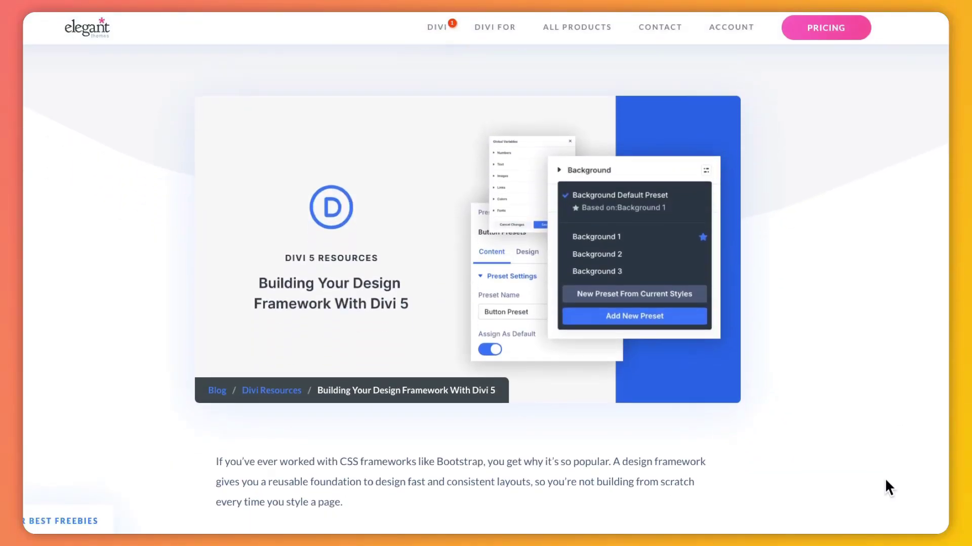
pyautogui.scroll(-6, 886, 483)
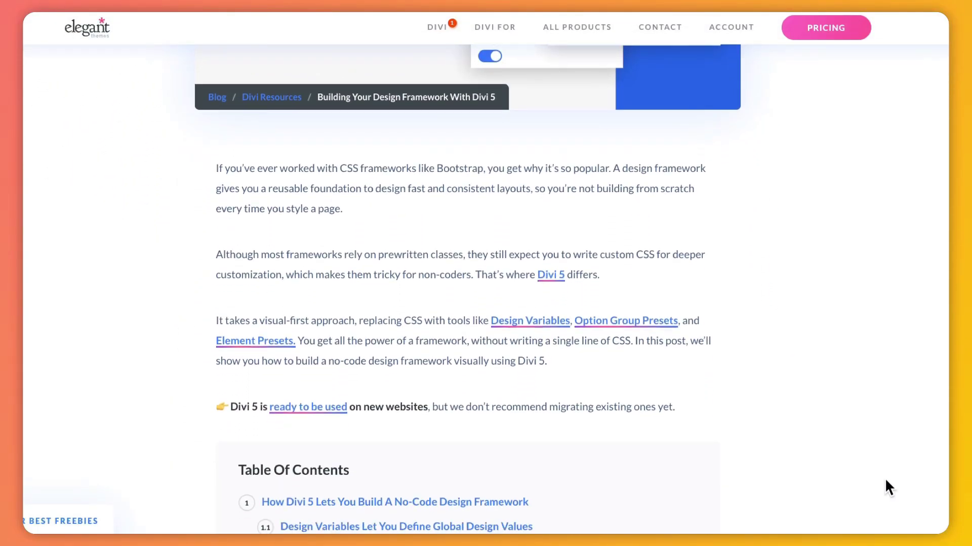
pyautogui.scroll(-4, 884, 478)
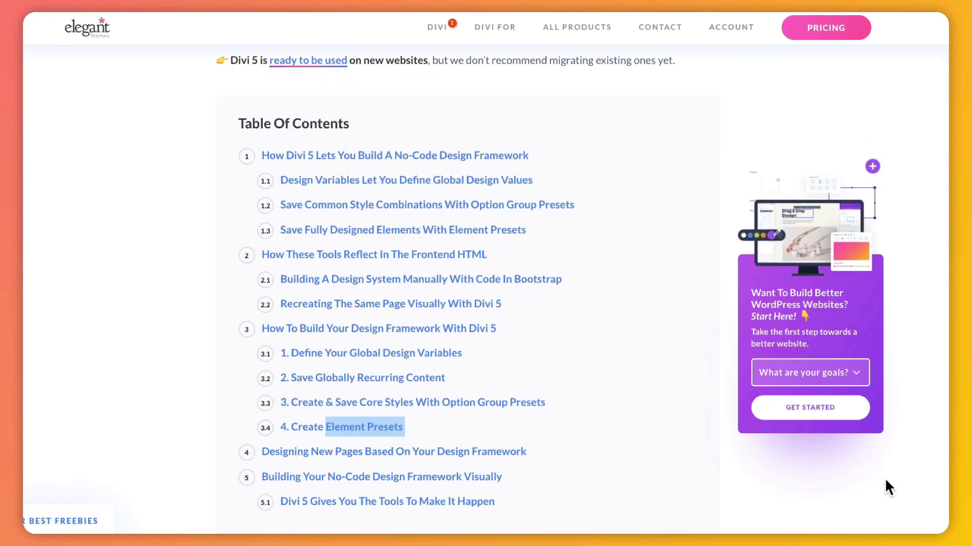
pyautogui.scroll(-1, 784, 490)
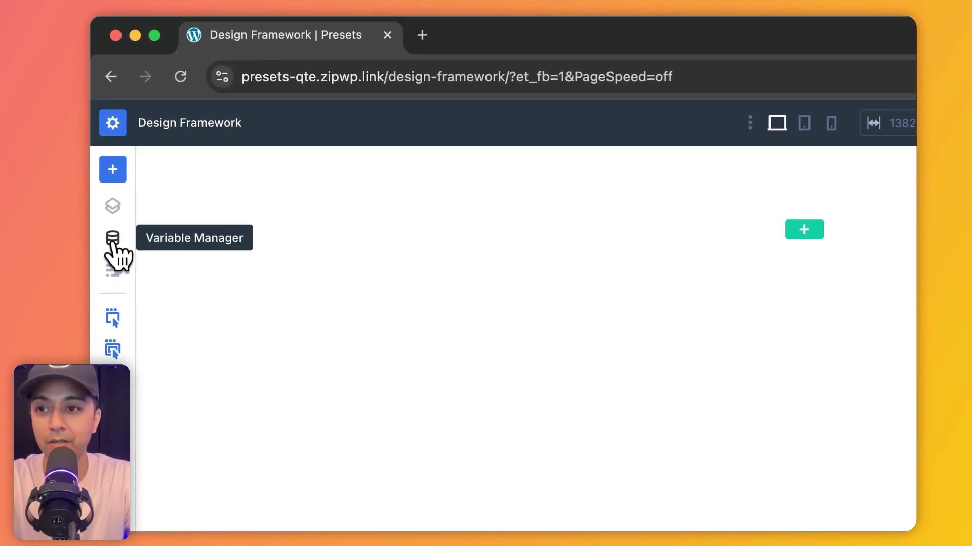
# Open the Variable Manager on the Design Framework page, enlarge its window and move it over the middle of the canvas
pyautogui.click(112, 239)
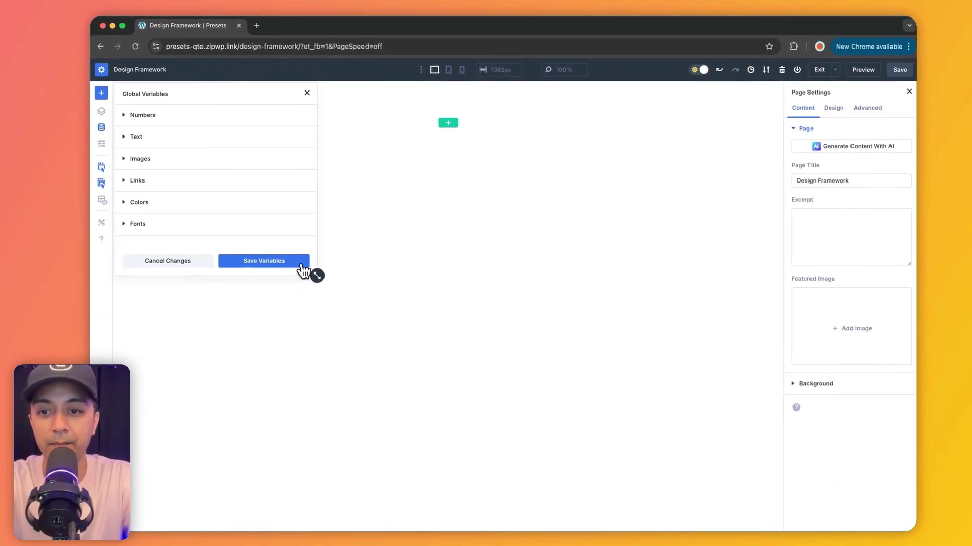
pyautogui.moveTo(316, 276); pyautogui.dragTo(441, 383)
pyautogui.moveTo(210, 96); pyautogui.dragTo(447, 179)
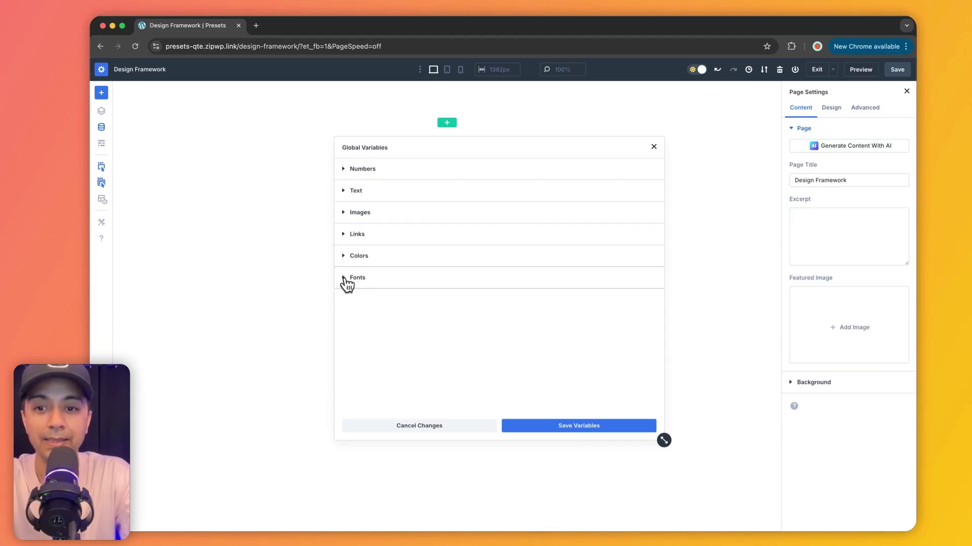
# Add a global font variable named writing that uses Georgia, and collapse the font group
pyautogui.click(344, 278)
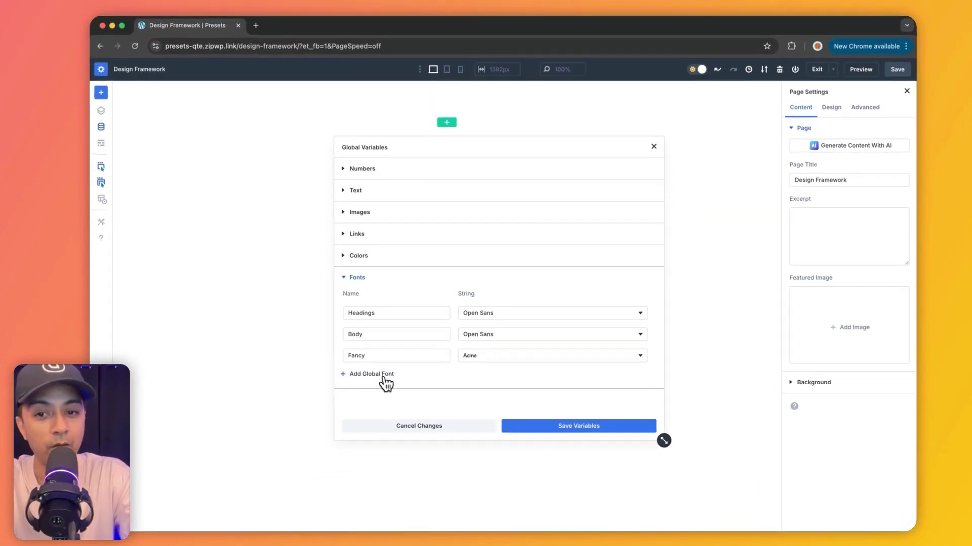
pyautogui.click(384, 377)
pyautogui.click(384, 378)
pyautogui.click(483, 378)
pyautogui.write('geor')
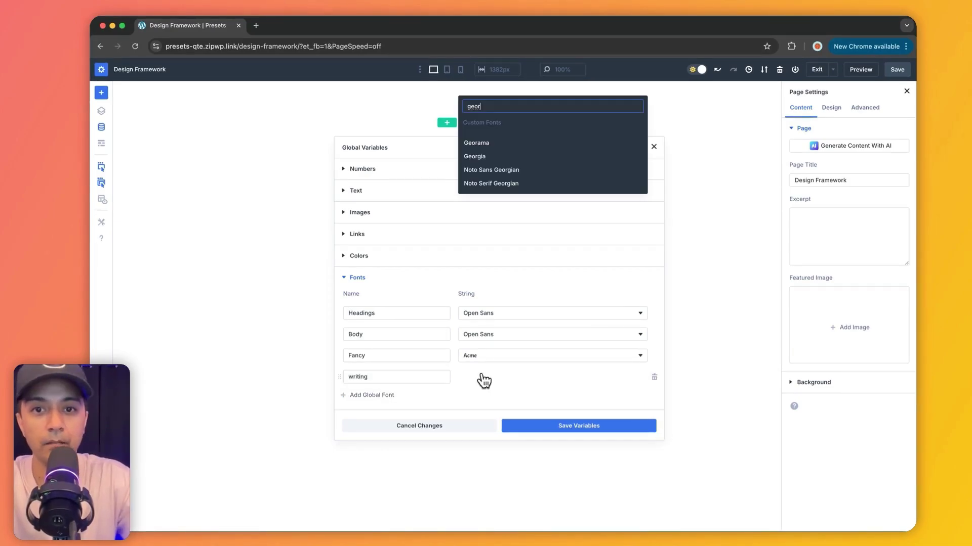
pyautogui.click(489, 158)
pyautogui.click(353, 282)
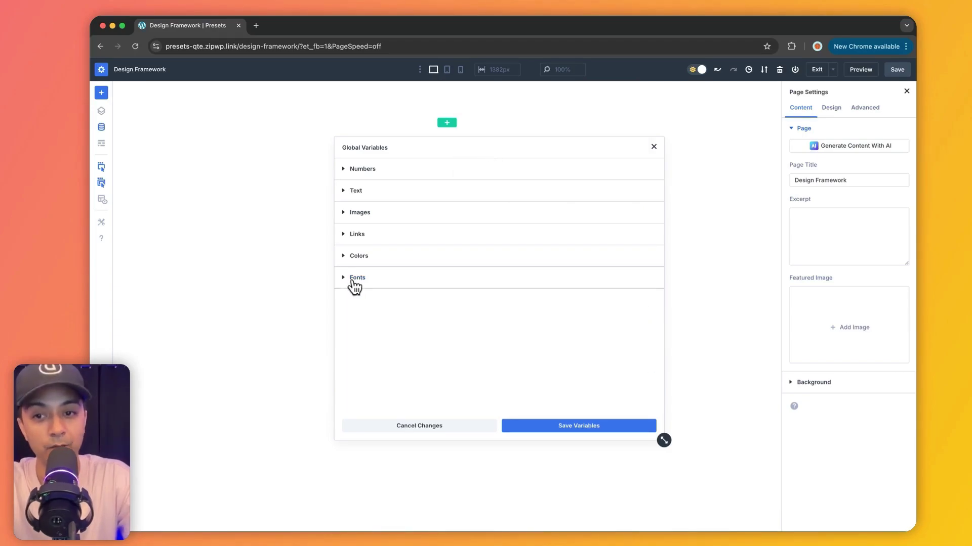
# Add a global color variable named Lime light at the end of the color list and open its color picker
pyautogui.click(346, 258)
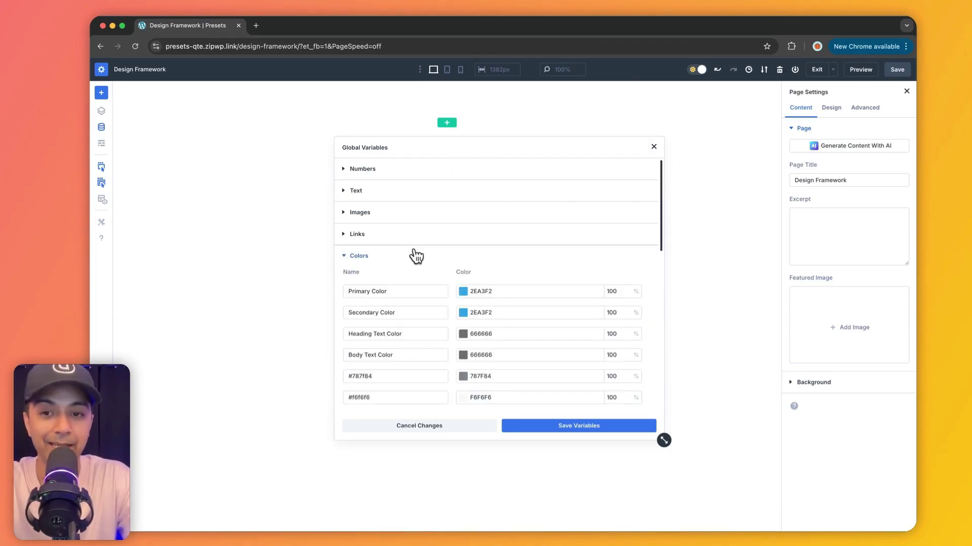
pyautogui.scroll(-5, 413, 289)
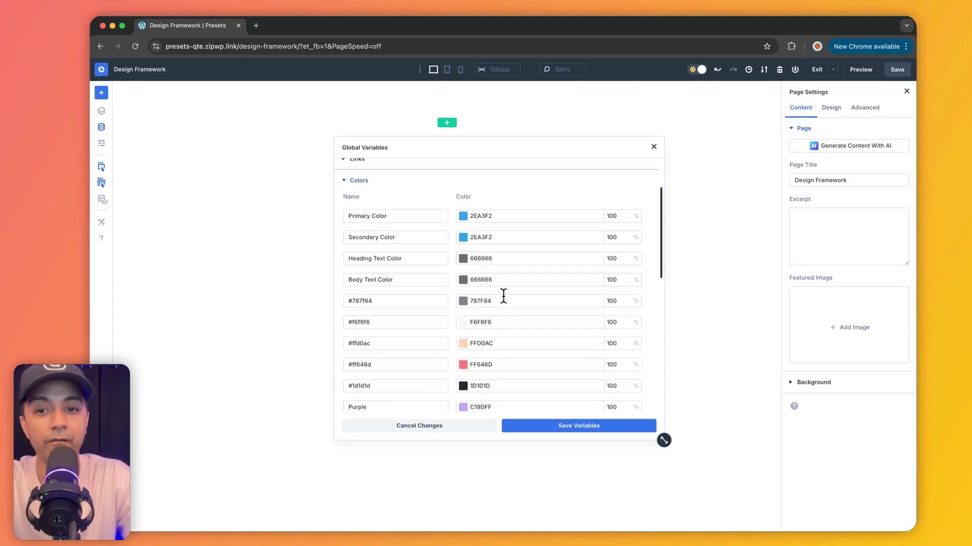
pyautogui.scroll(-3, 501, 303)
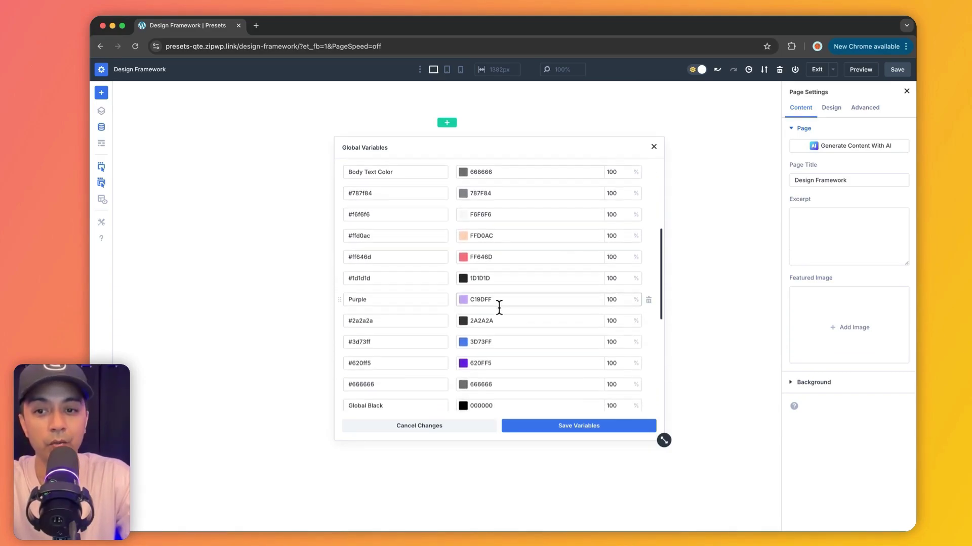
pyautogui.scroll(-8, 499, 307)
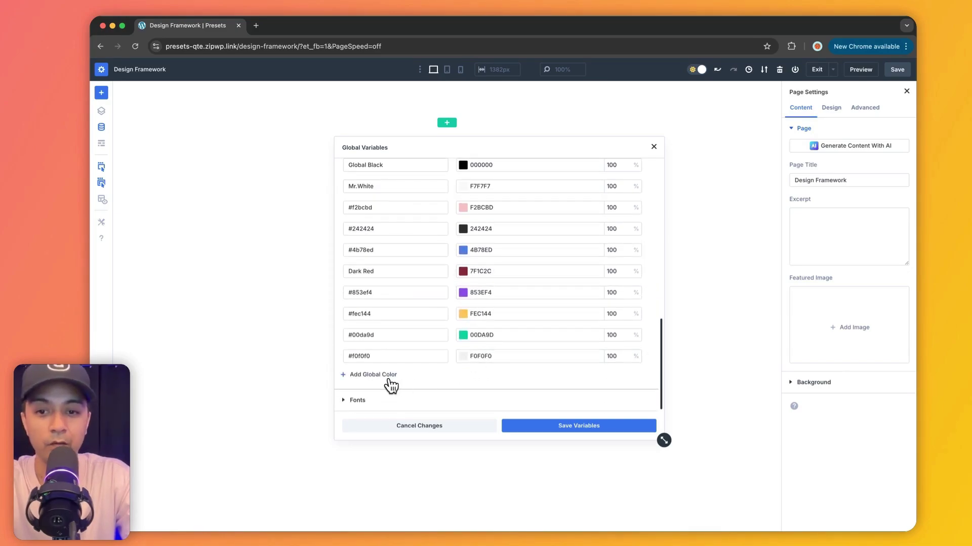
pyautogui.click(373, 377)
pyautogui.click(376, 377)
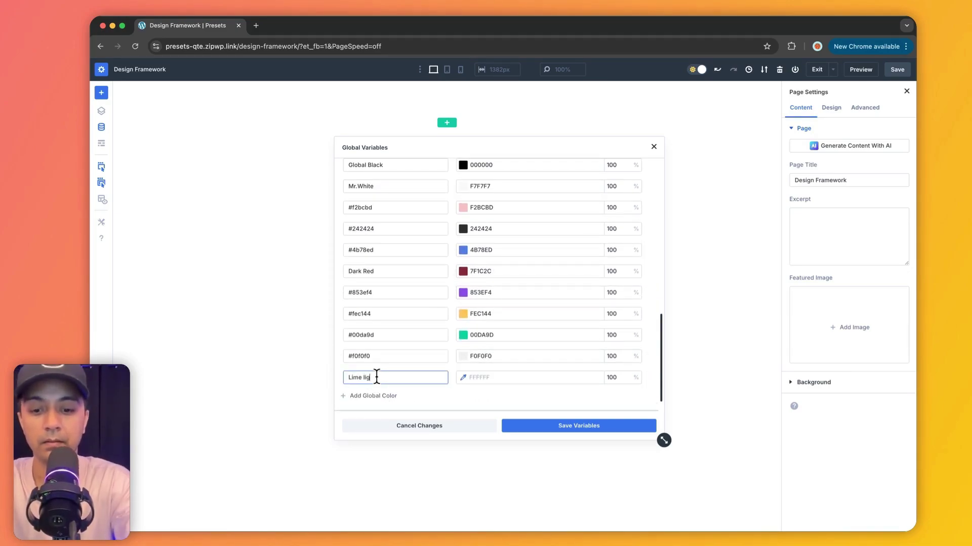
pyautogui.click(464, 378)
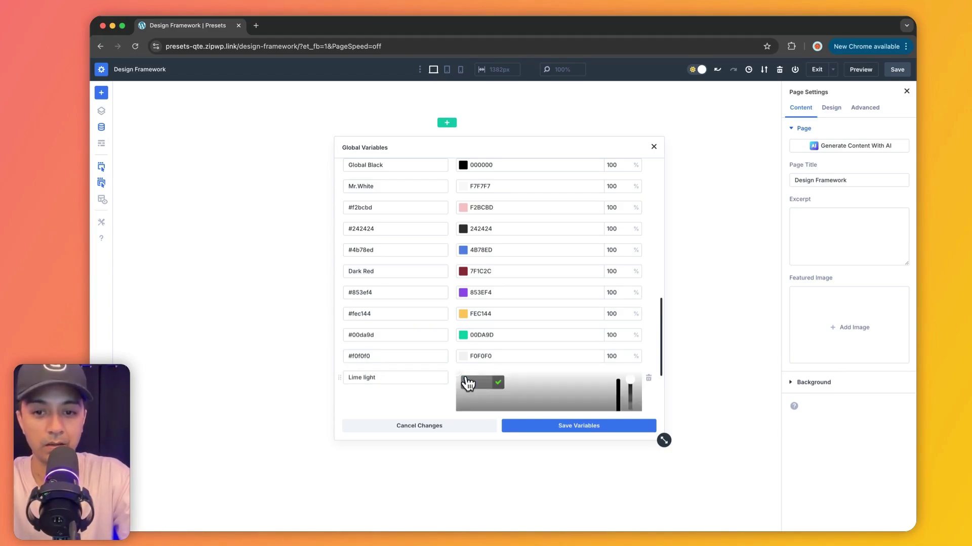
# Review the name and URL of the global link variable for the offer page
pyautogui.click(347, 241)
pyautogui.click(344, 235)
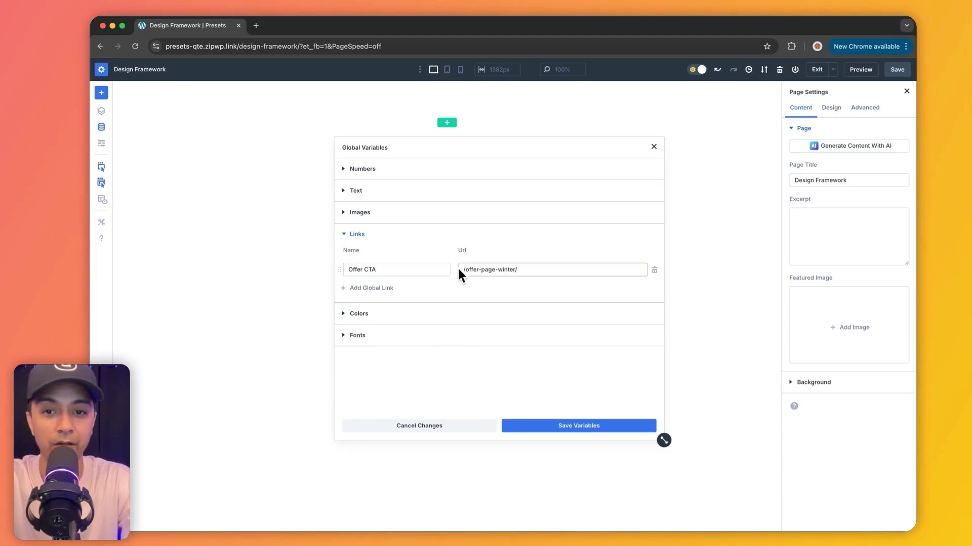
pyautogui.click(357, 234)
# Add a global image variable named Line BG using virtual-courses-illustration-04.png from the media library
pyautogui.click(362, 214)
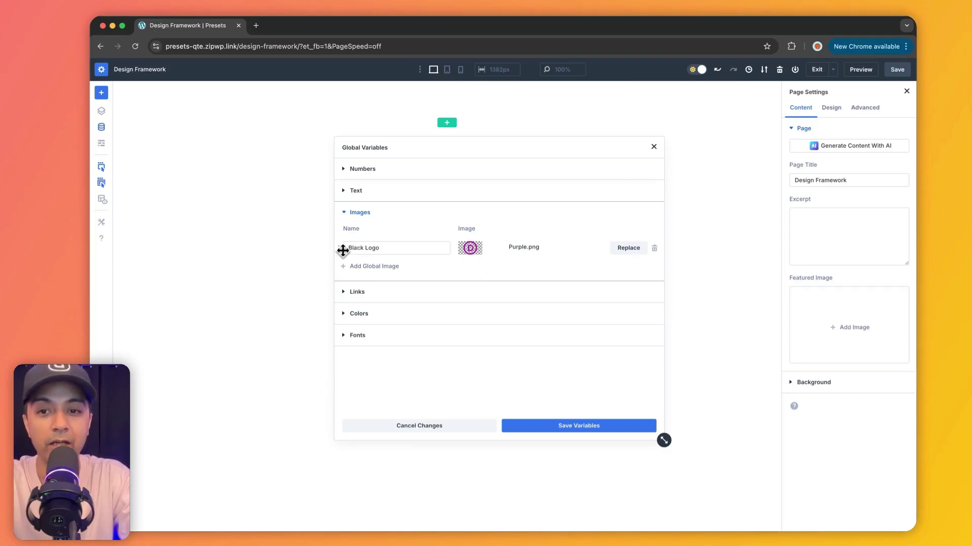
pyautogui.click(380, 268)
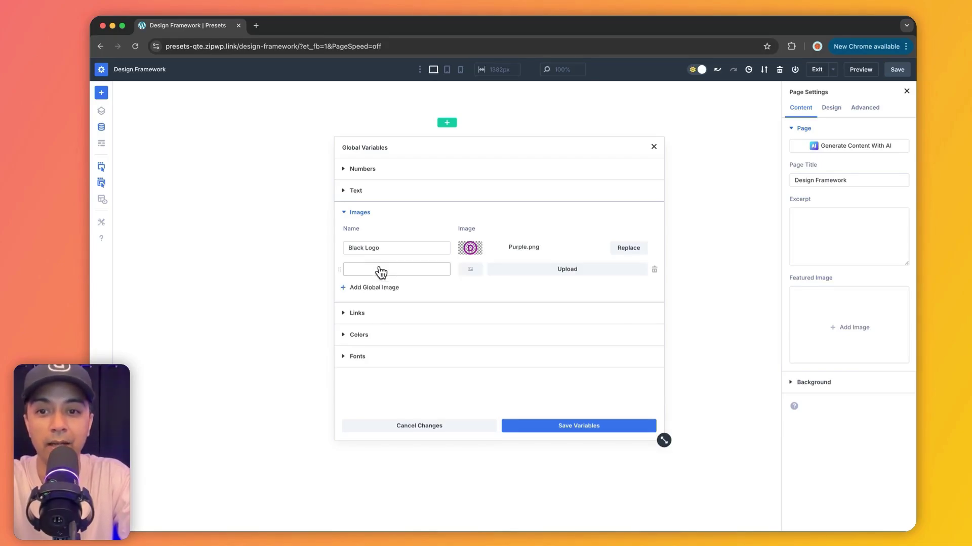
pyautogui.click(572, 270)
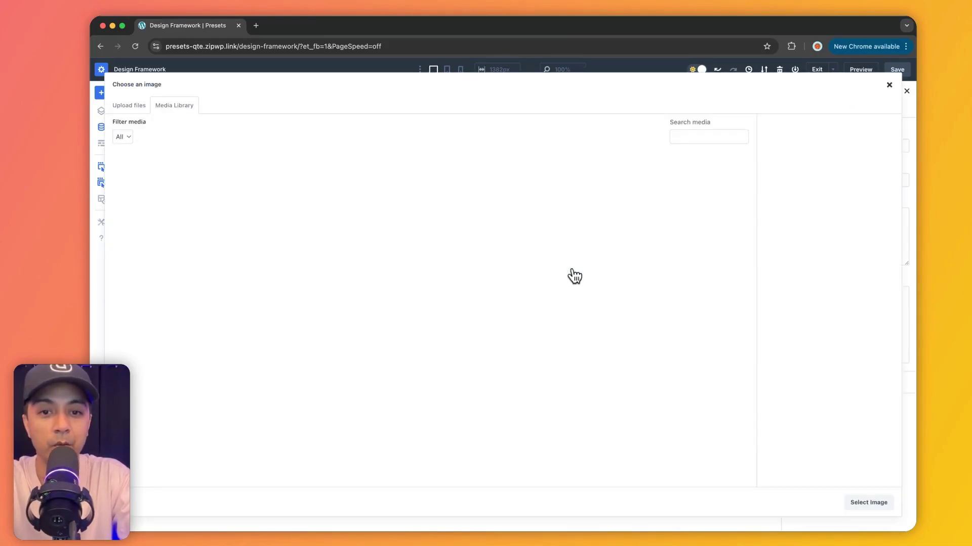
pyautogui.scroll(-1, 506, 202)
pyautogui.click(555, 222)
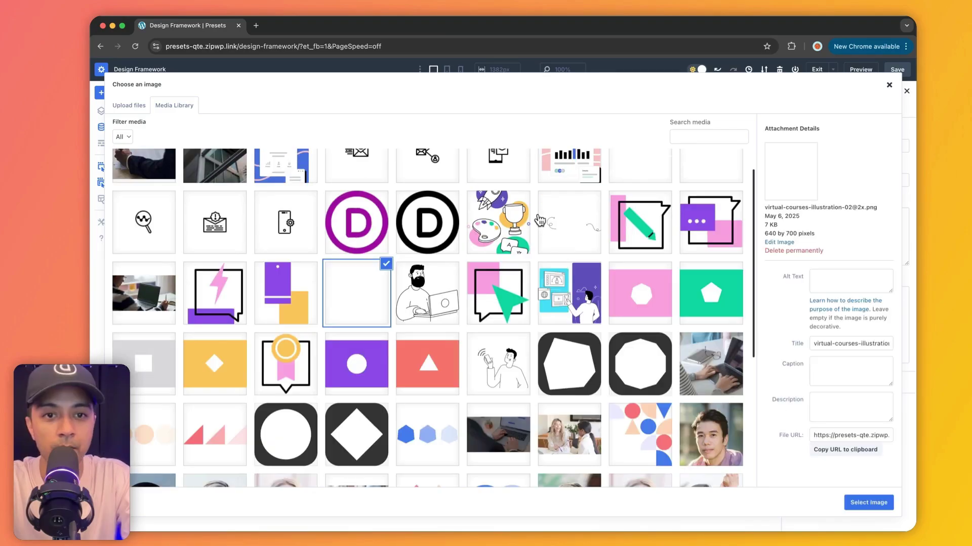
pyautogui.click(718, 176)
pyautogui.click(644, 171)
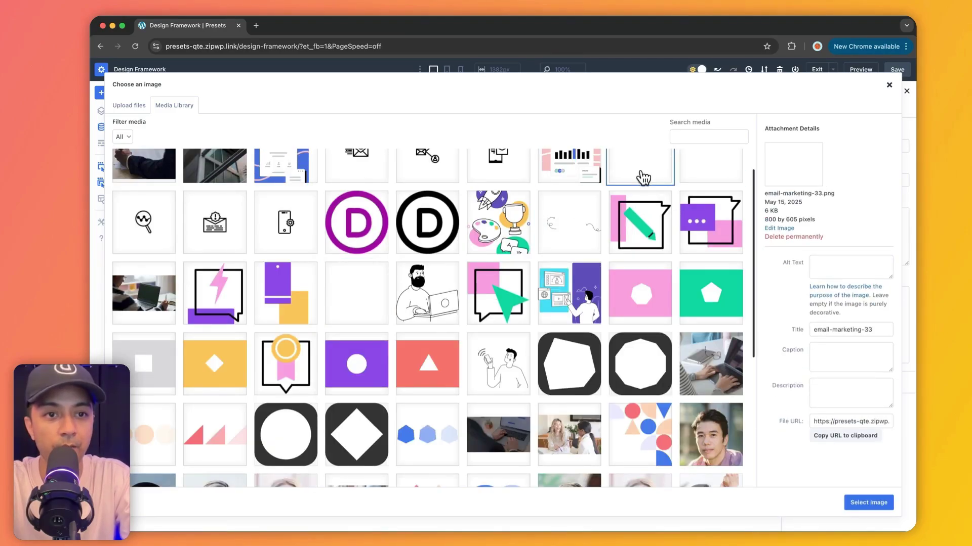
pyautogui.click(543, 232)
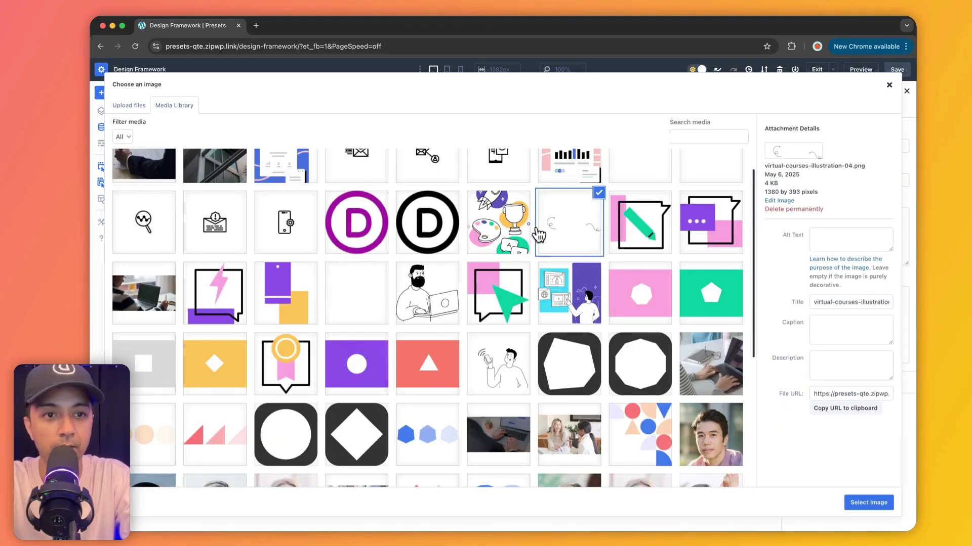
pyautogui.click(886, 511)
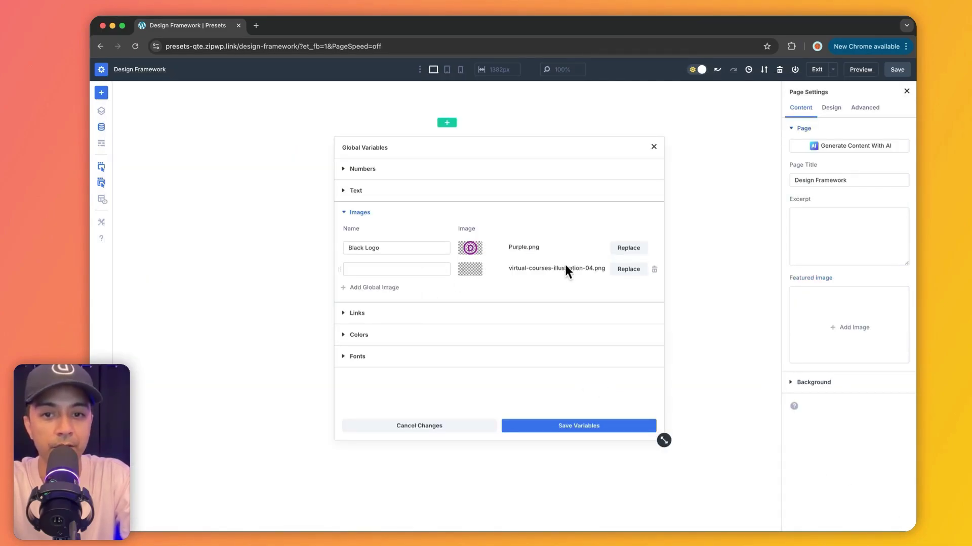
pyautogui.click(373, 269)
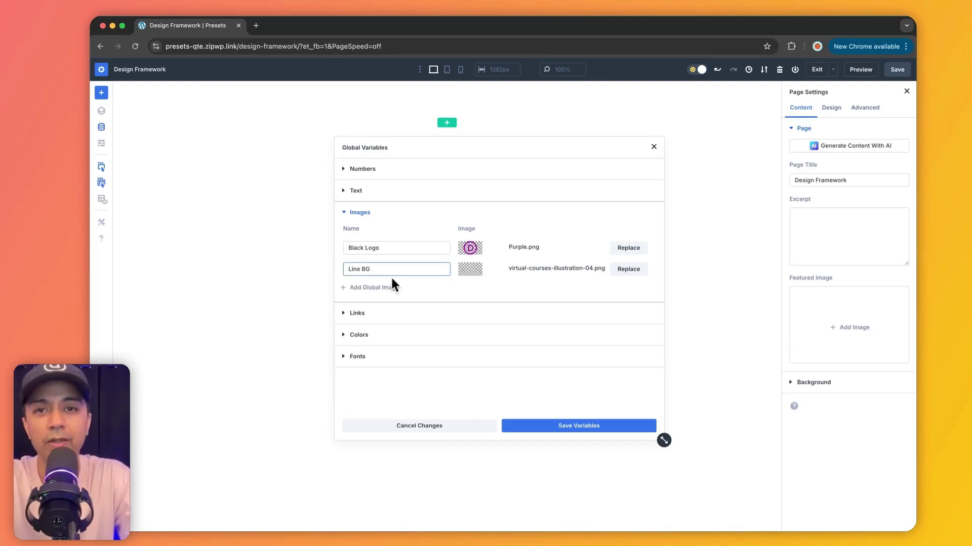
pyautogui.write('Line BG')
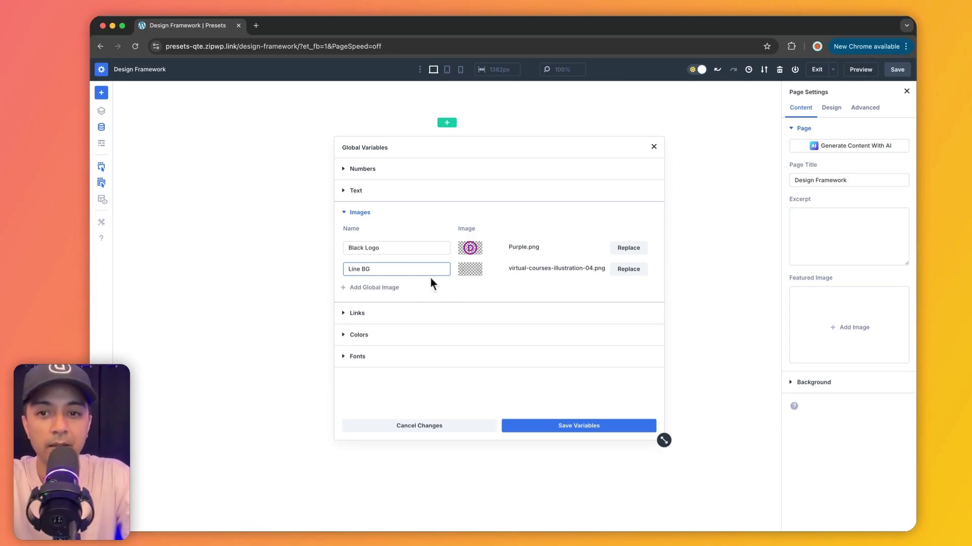
# Examine the global text variables for address and contact, and the number variables for title sizes, rounding and spacing
pyautogui.click(345, 194)
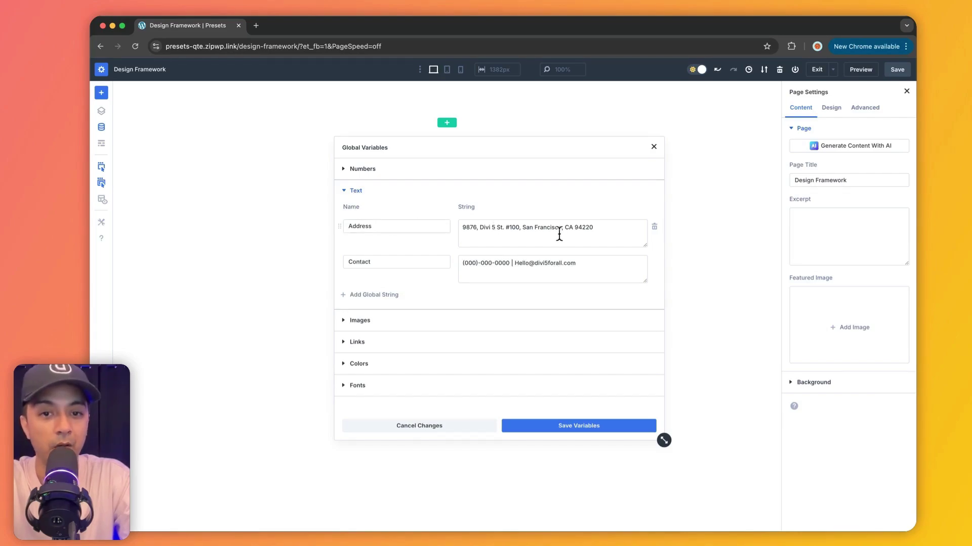
pyautogui.click(345, 195)
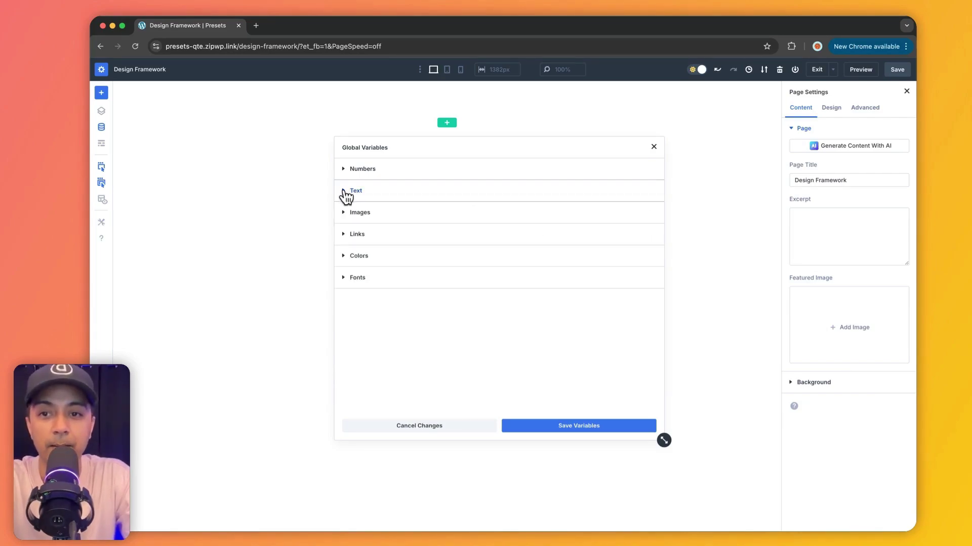
pyautogui.click(345, 172)
pyautogui.scroll(-1, 405, 223)
pyautogui.scroll(-3, 405, 226)
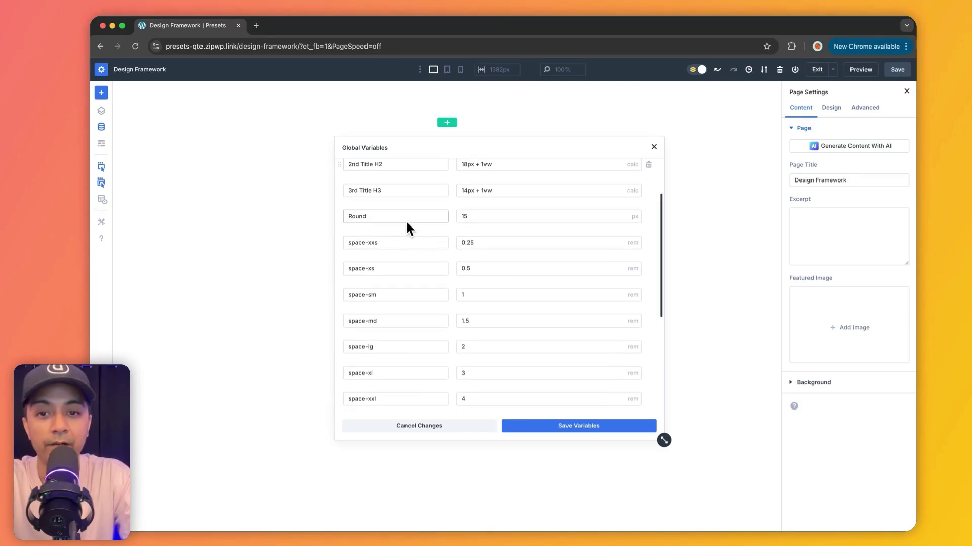
# Check the global spacing number variables through space-xxxxl, save the global variables and close their window
pyautogui.scroll(-1, 404, 230)
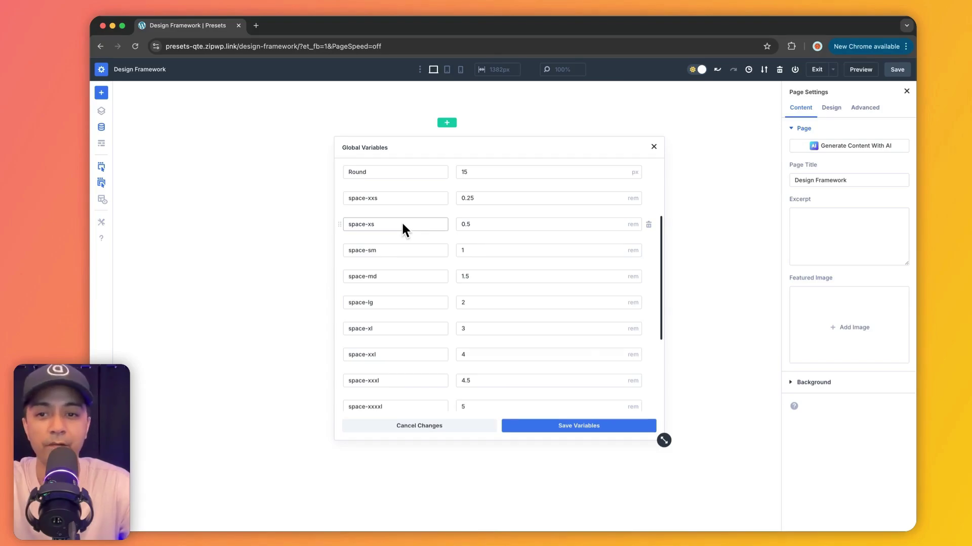
pyautogui.scroll(-5, 420, 354)
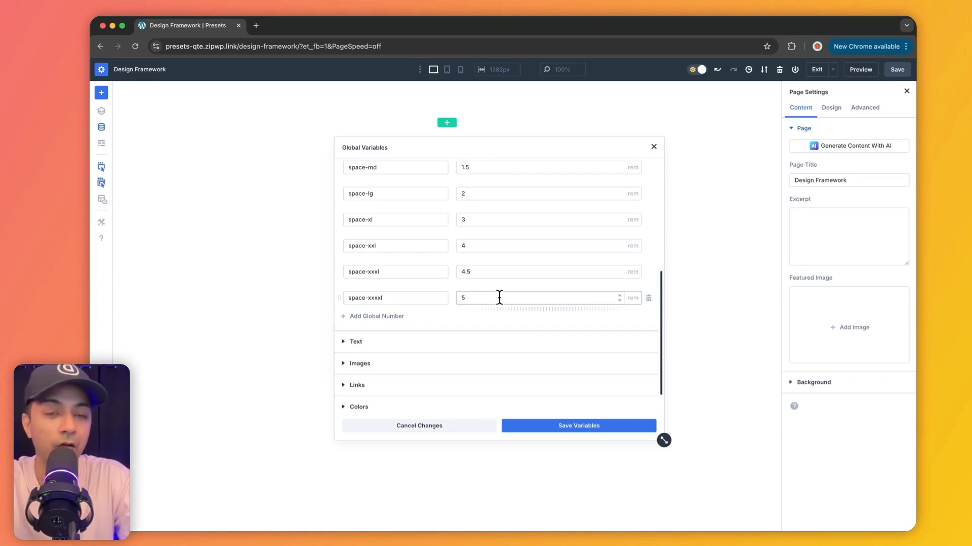
pyautogui.scroll(10, 380, 238)
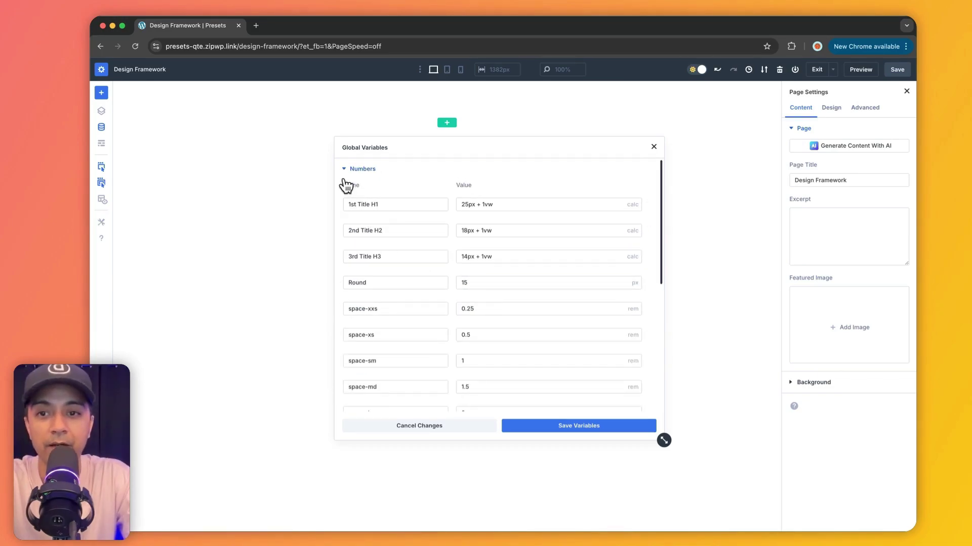
pyautogui.click(357, 172)
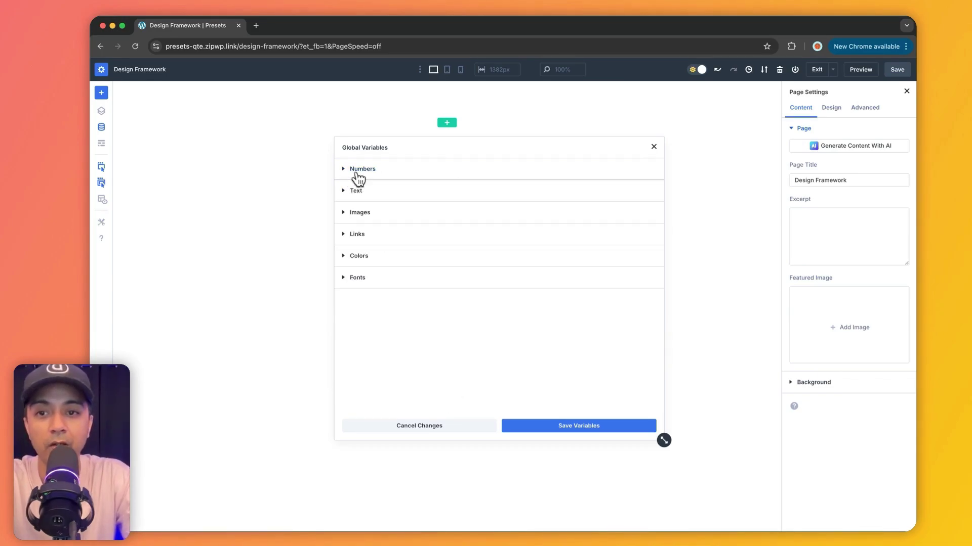
pyautogui.click(587, 431)
pyautogui.click(600, 430)
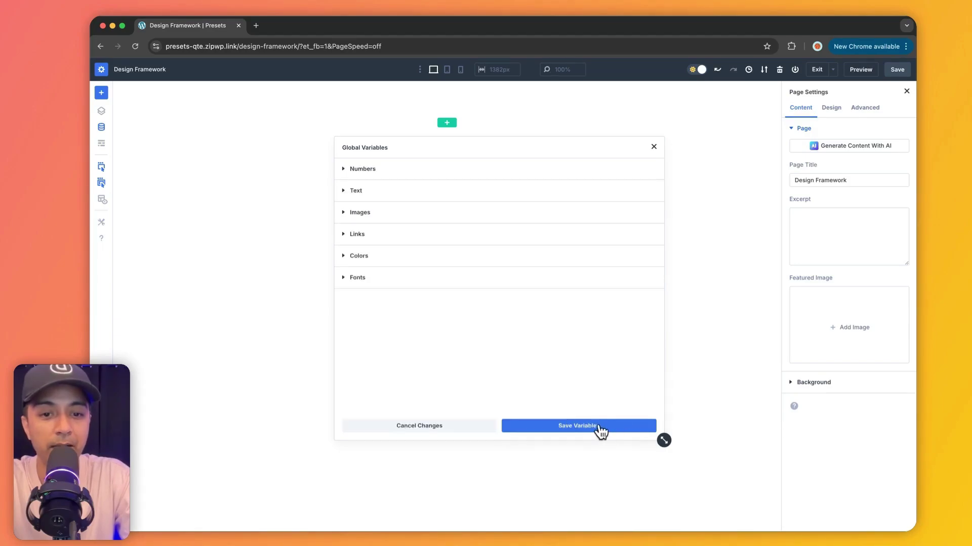
pyautogui.click(653, 147)
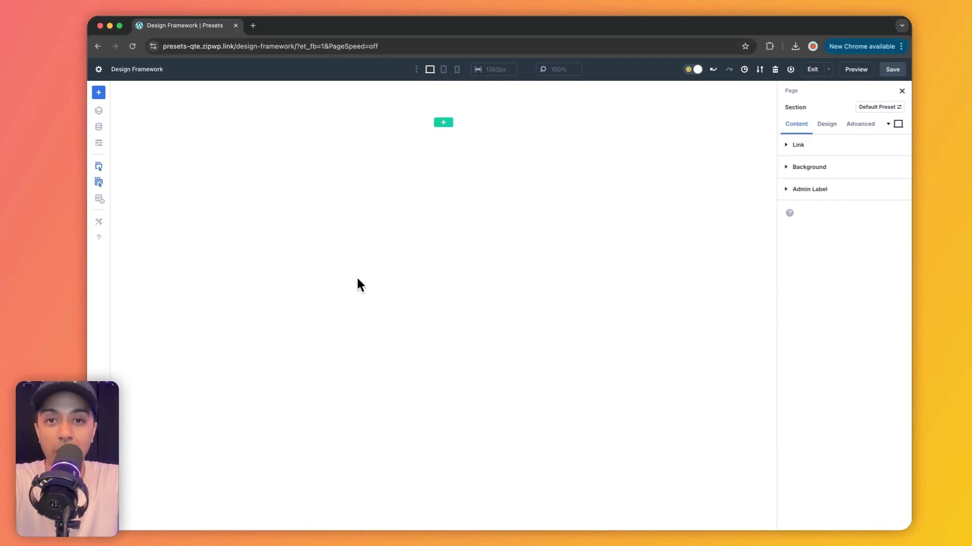
# Insert a row of three equal columns in the section and add a Blurb module to its first column
pyautogui.click(446, 122)
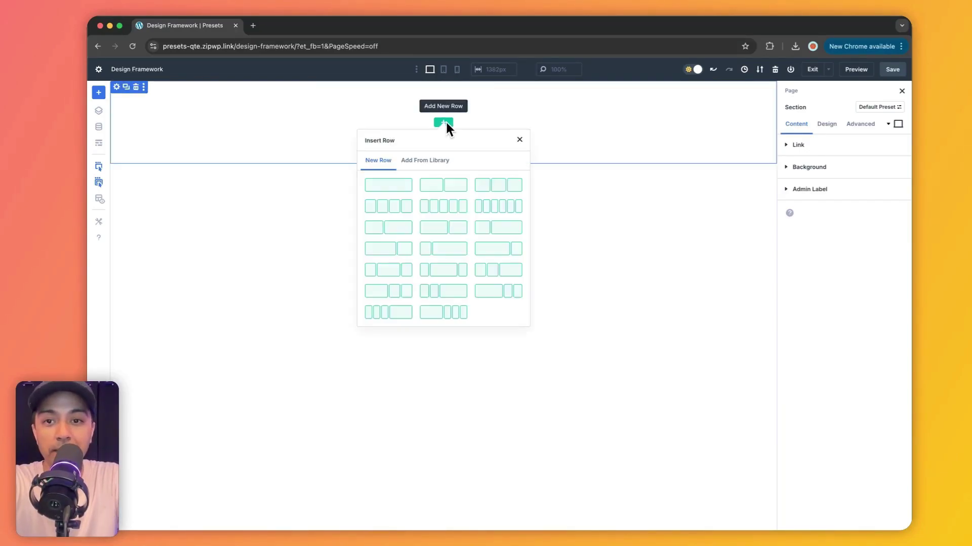
pyautogui.click(483, 187)
pyautogui.press('Escape')
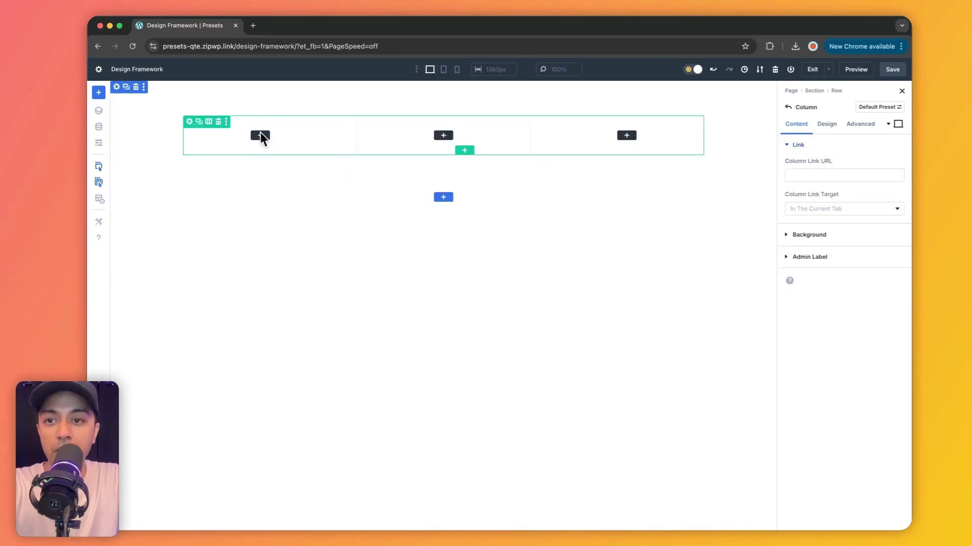
pyautogui.click(261, 134)
pyautogui.write('blurb')
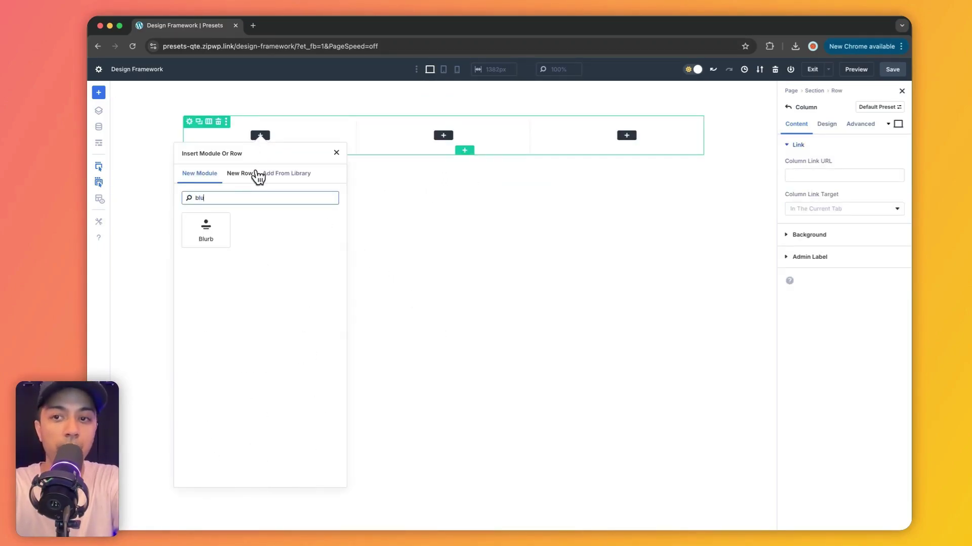
pyautogui.click(205, 231)
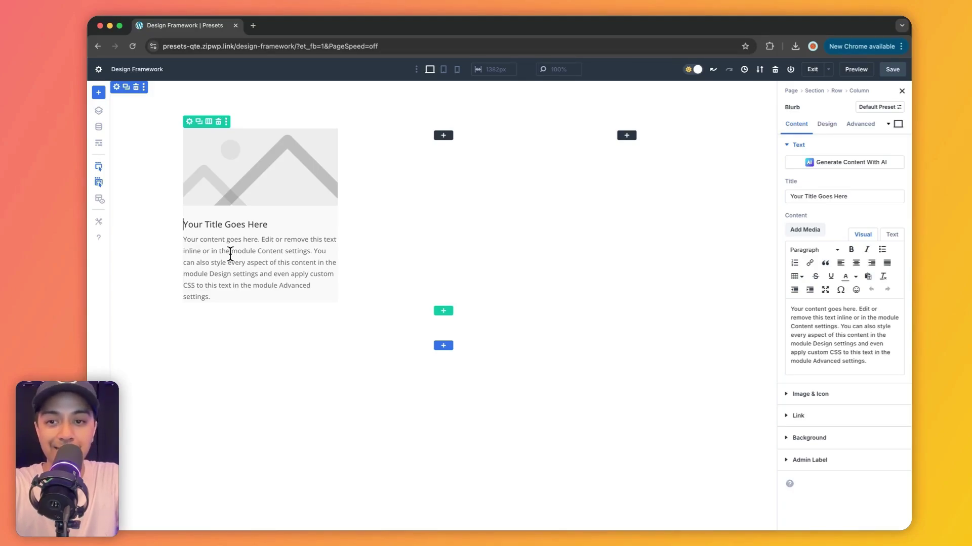
# Open the blurb's background color settings and show the global color swatches
pyautogui.click(797, 146)
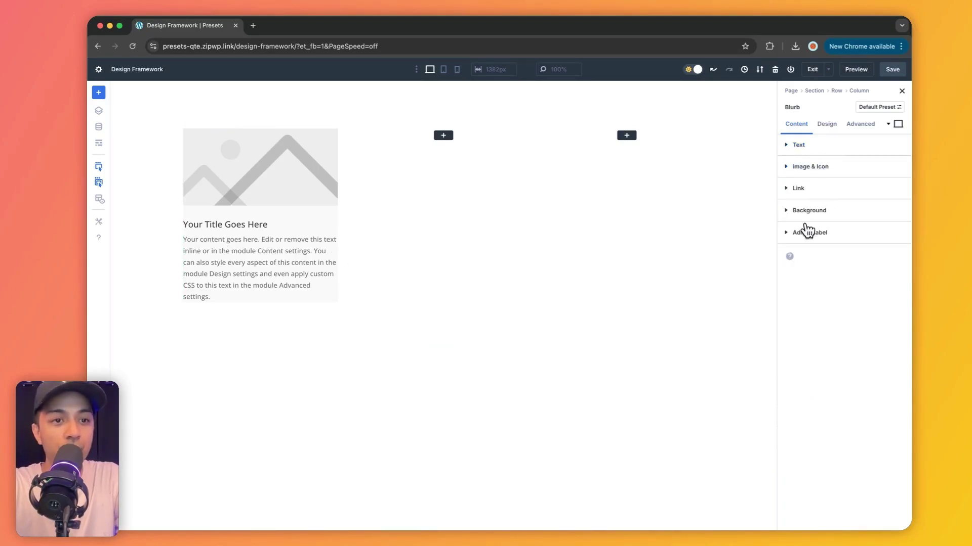
pyautogui.click(827, 126)
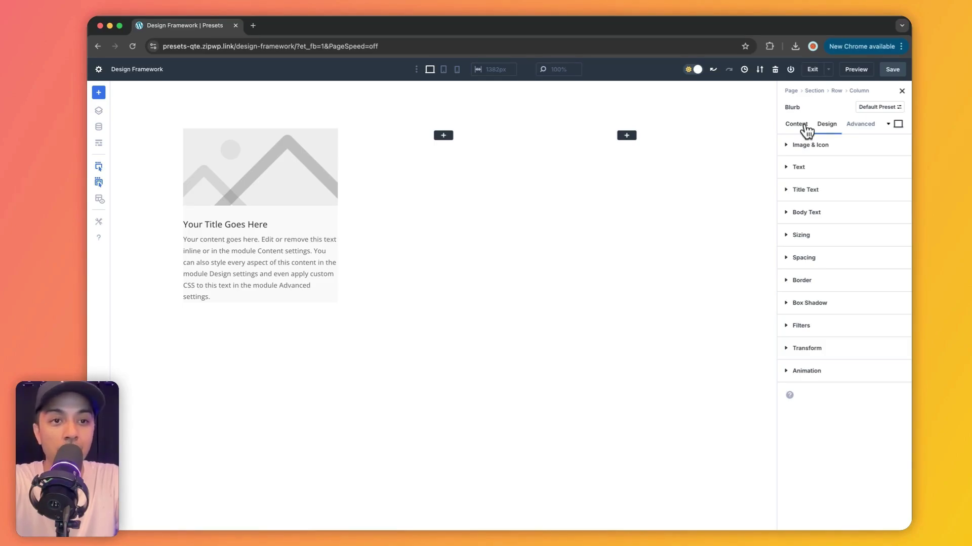
pyautogui.click(804, 129)
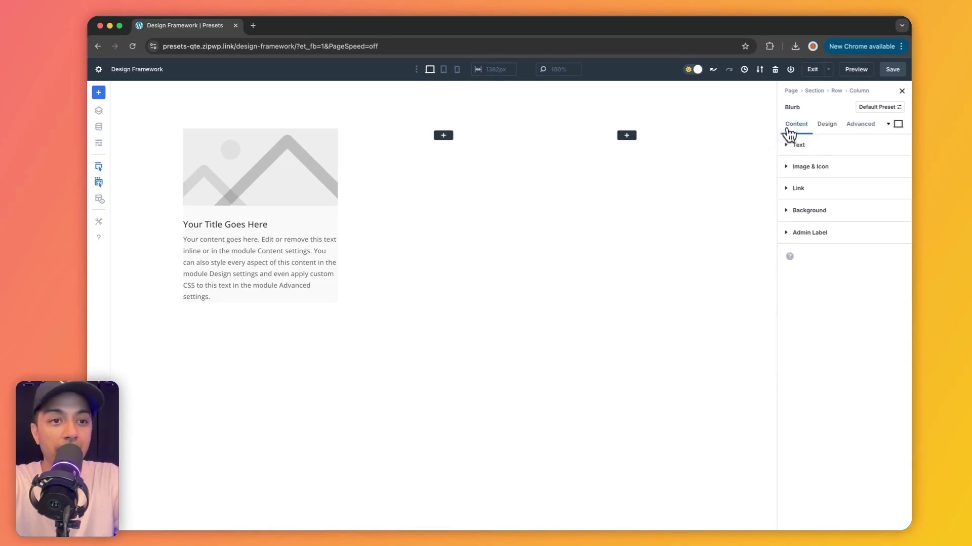
pyautogui.click(788, 211)
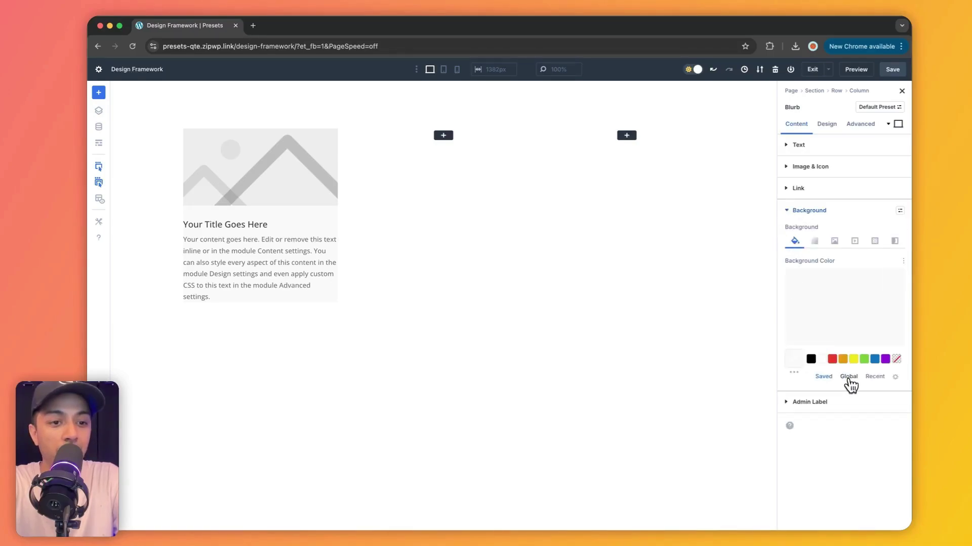
pyautogui.click(849, 378)
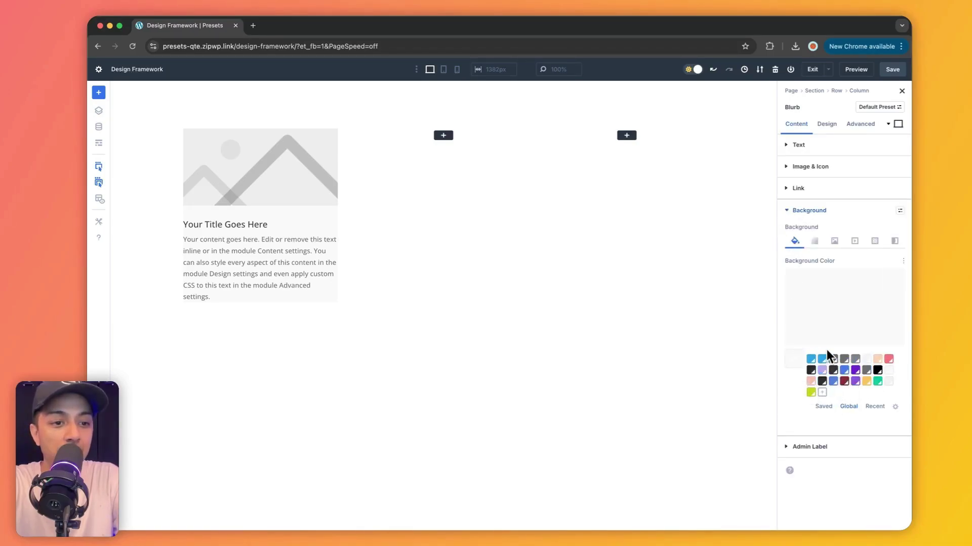
# Examine the colors defined in the global variables against the blurb's background swatches, and close the variables window
pyautogui.click(99, 129)
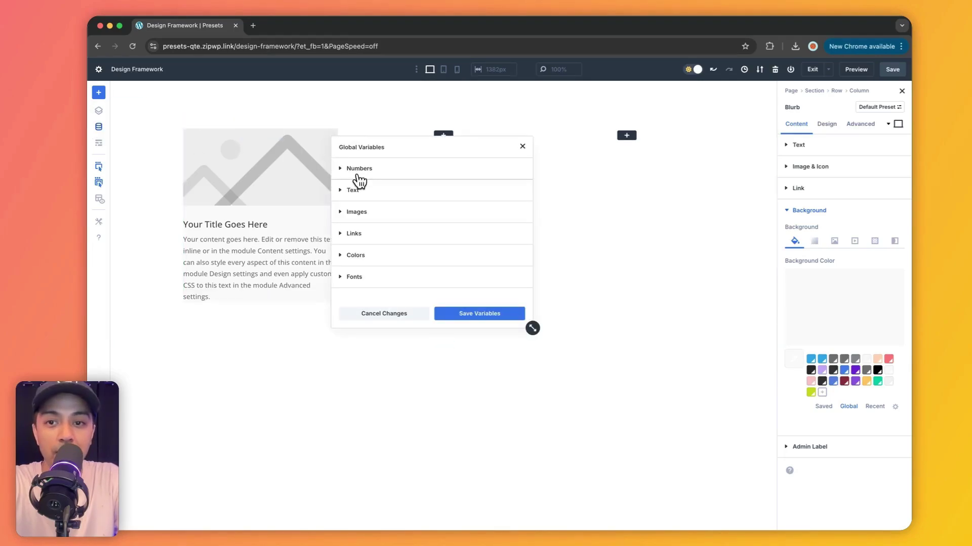
pyautogui.click(349, 260)
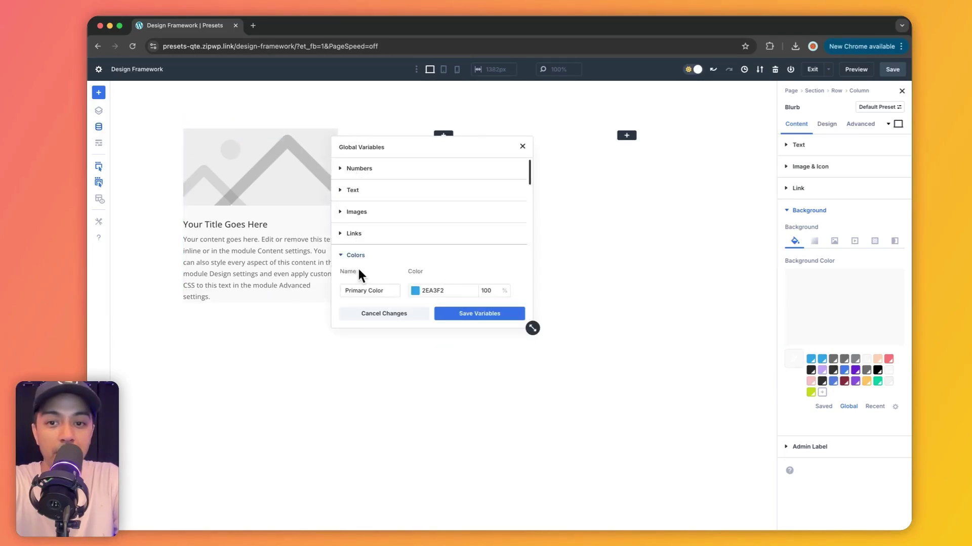
pyautogui.scroll(-5, 467, 241)
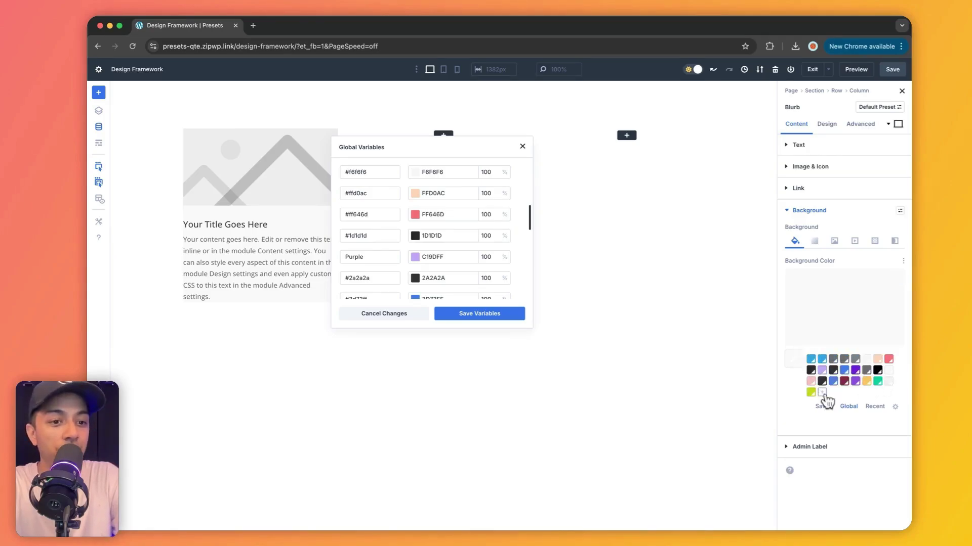
pyautogui.scroll(1, 412, 216)
pyautogui.scroll(6, 413, 216)
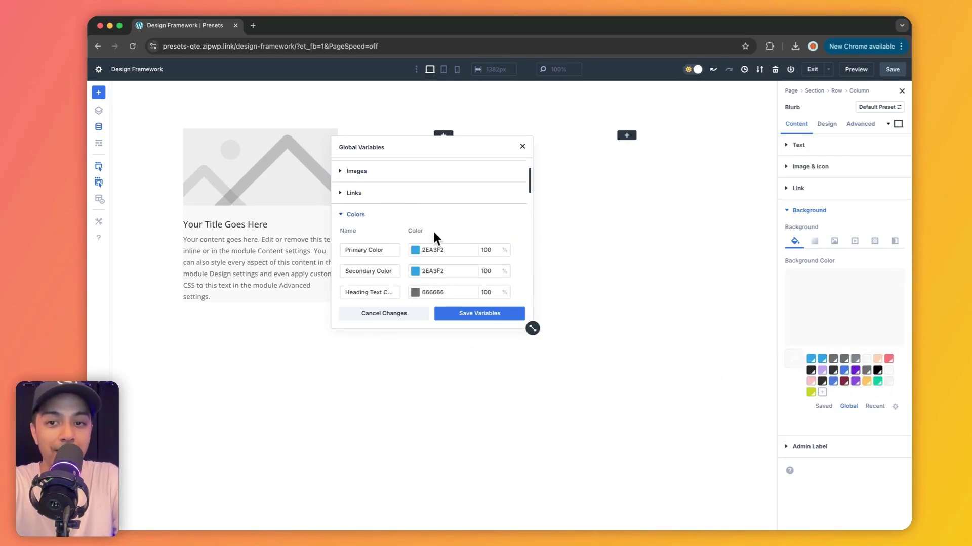
pyautogui.scroll(-4, 433, 233)
pyautogui.scroll(-3, 434, 234)
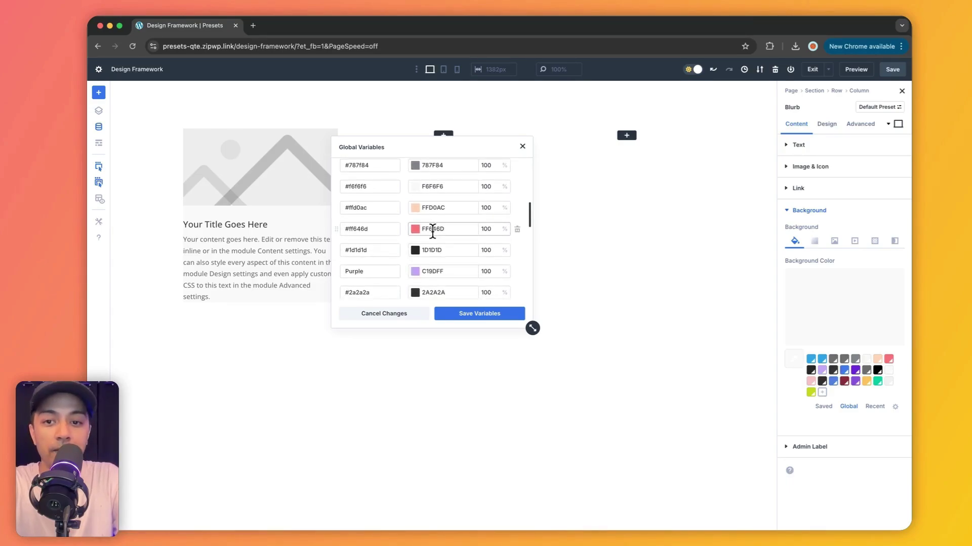
pyautogui.click(522, 146)
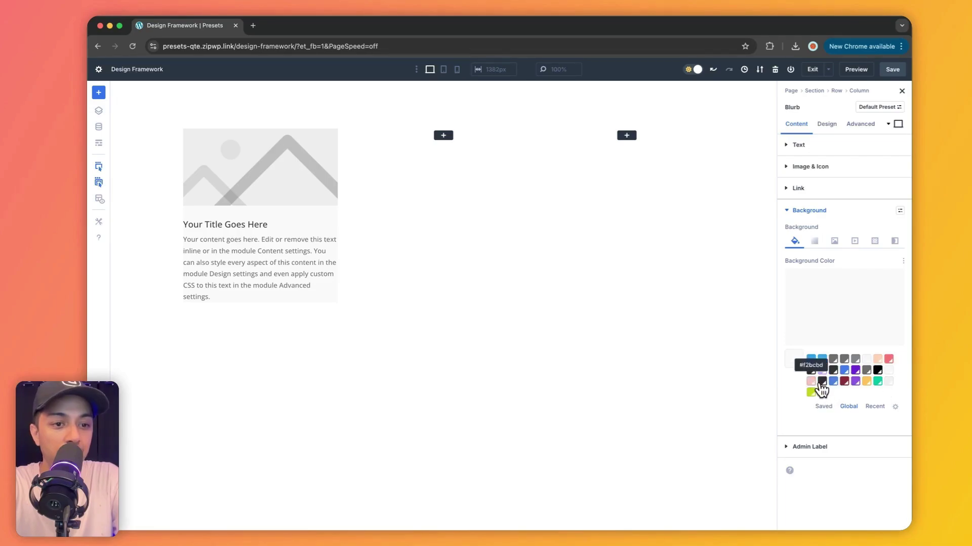
# Set the blurb's background to the global color #ffd0ac and collapse the background settings
pyautogui.click(879, 361)
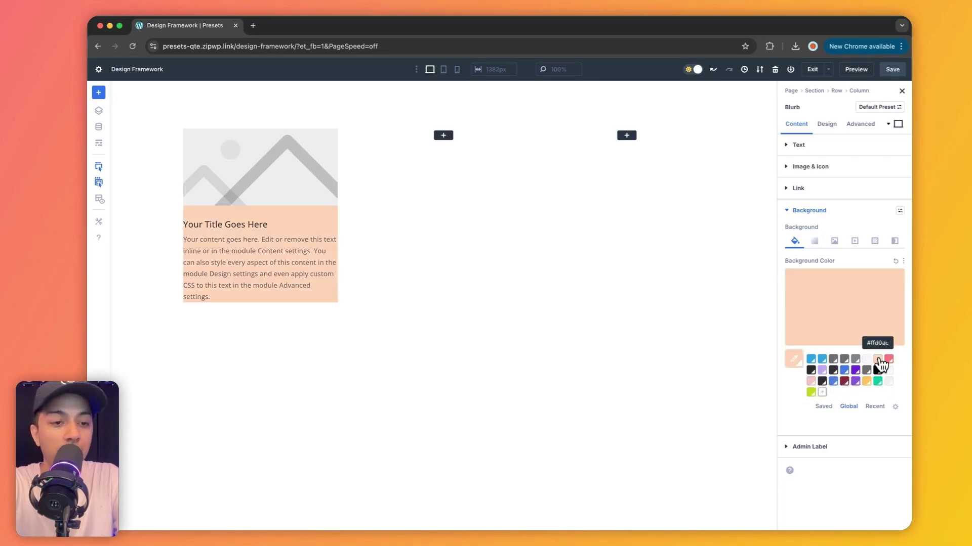
pyautogui.click(788, 212)
pyautogui.click(789, 211)
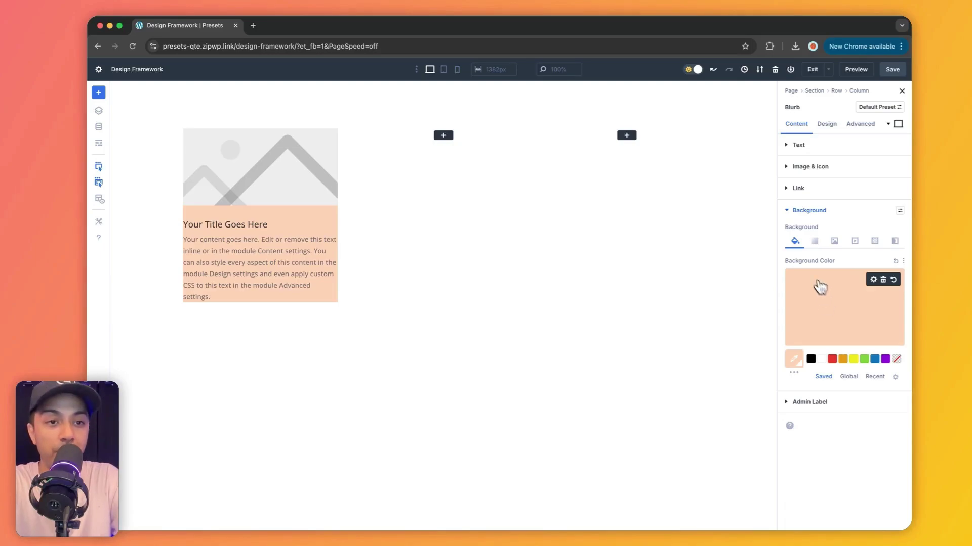
pyautogui.click(792, 210)
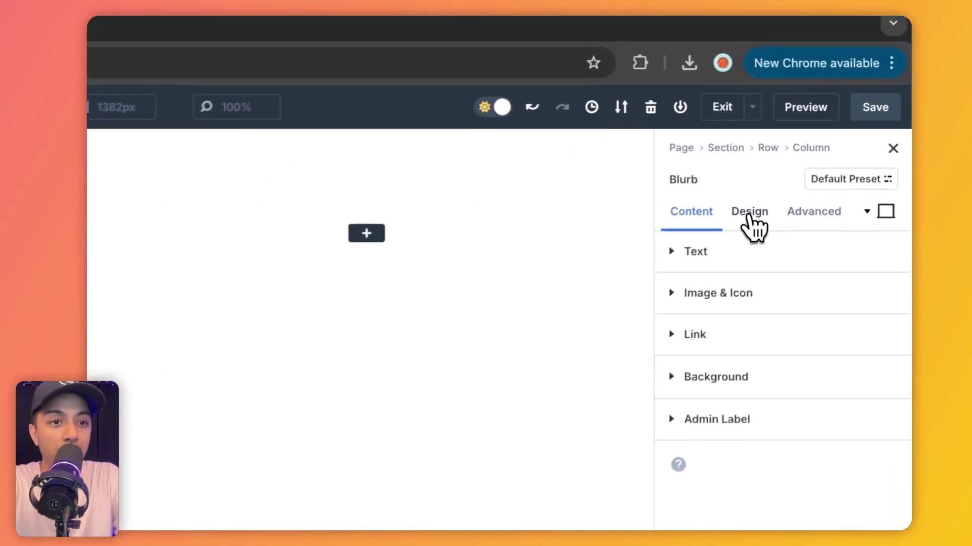
# Set the blurb title's font to the global font Fancy and its text size to the global number 2nd Title H2
pyautogui.click(748, 215)
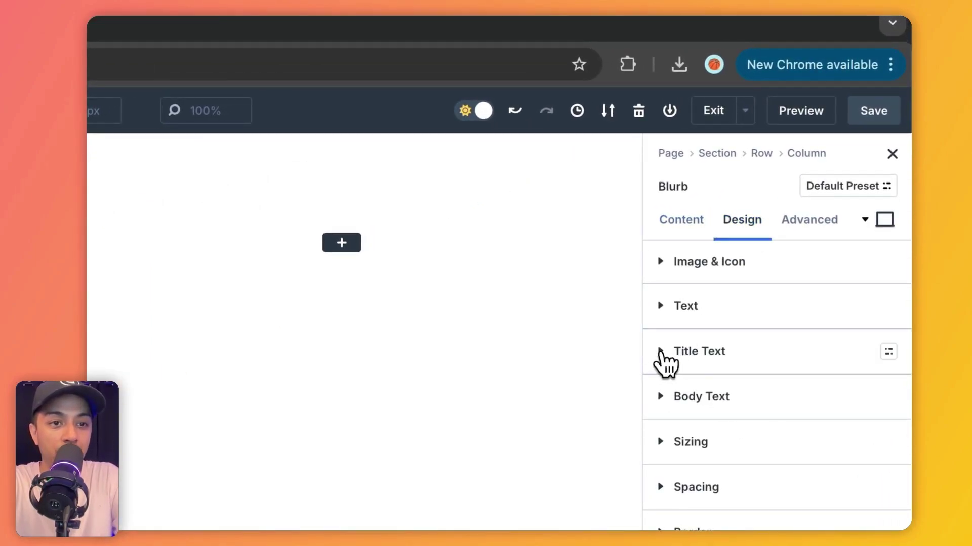
pyautogui.click(660, 354)
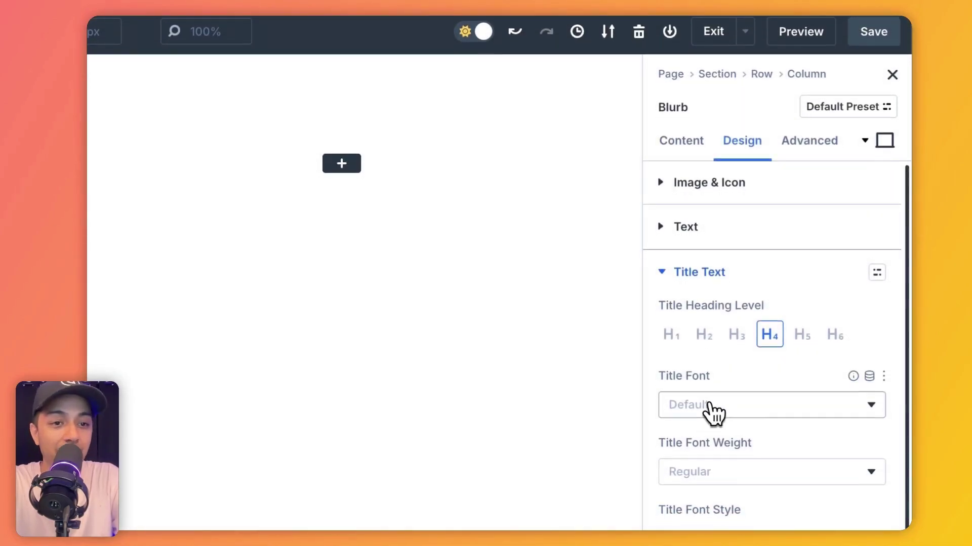
pyautogui.click(719, 256)
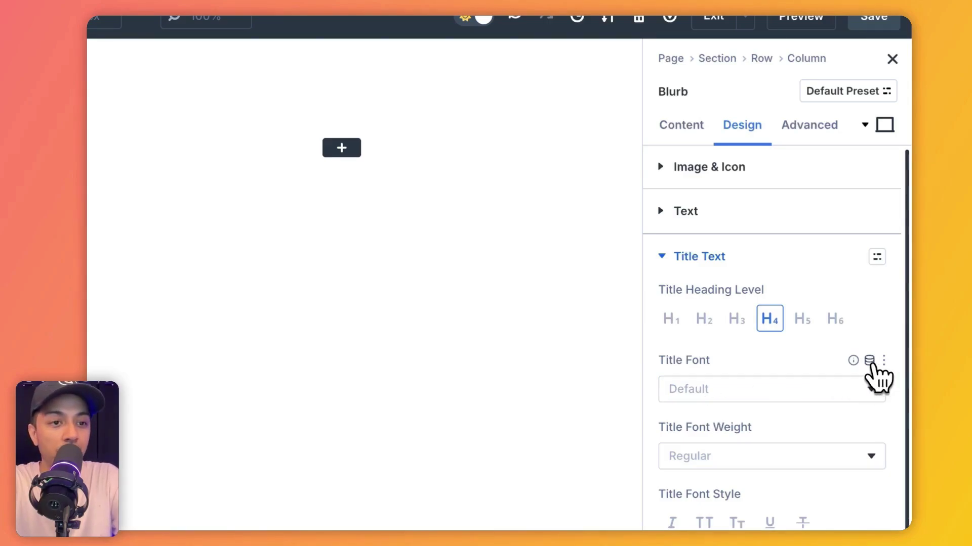
pyautogui.click(869, 361)
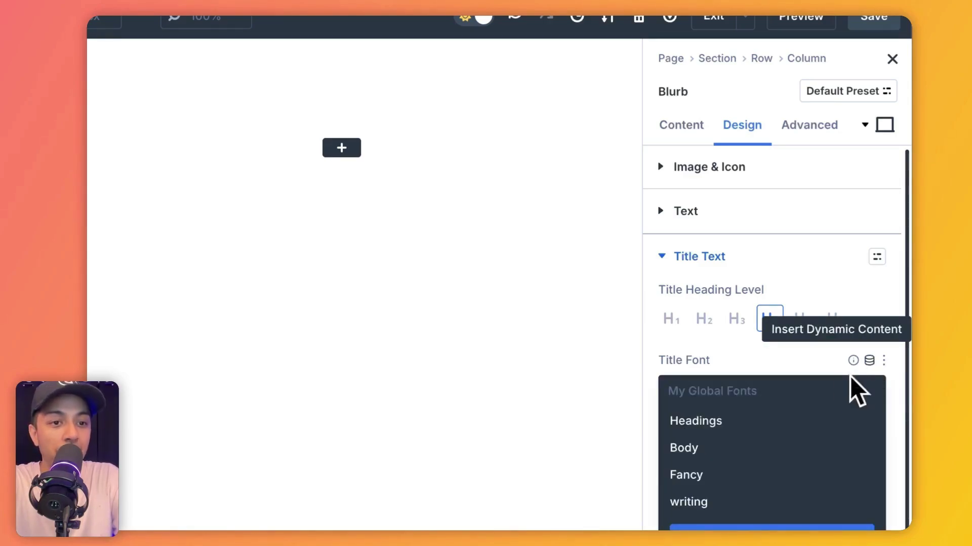
pyautogui.scroll(-2, 800, 387)
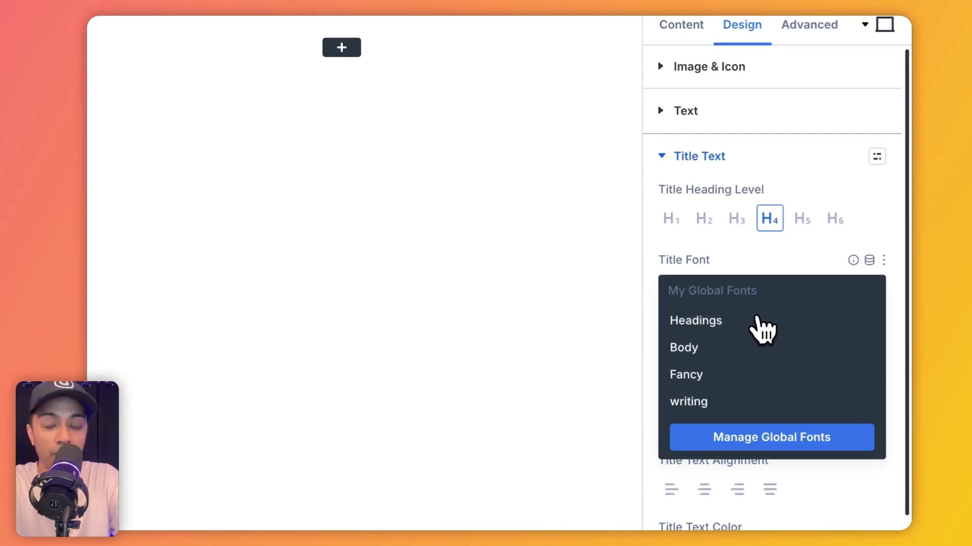
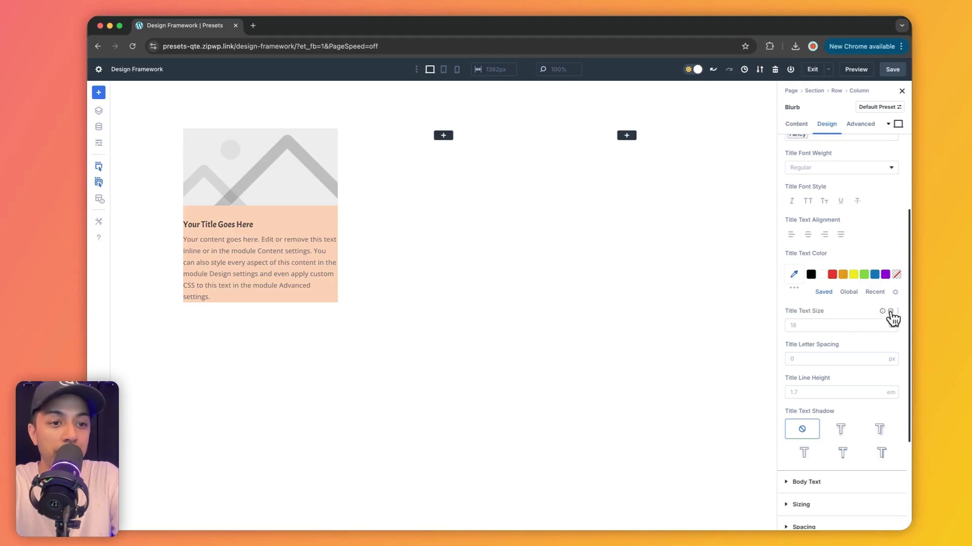
pyautogui.click(890, 311)
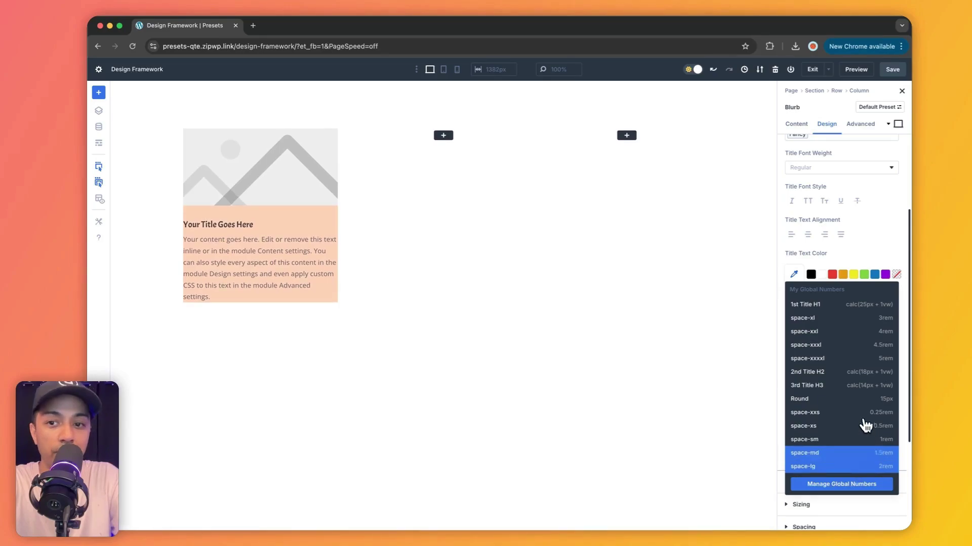
pyautogui.click(869, 375)
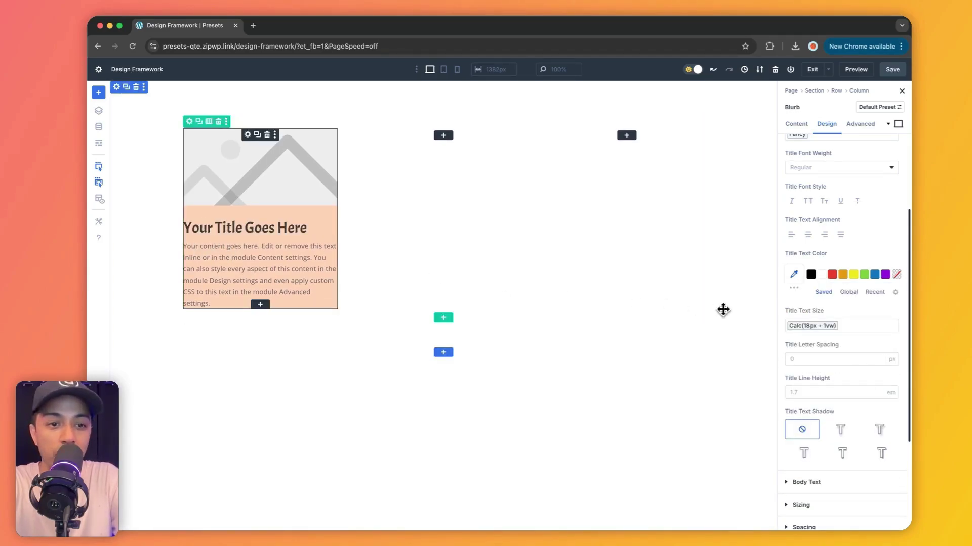
# Set the blurb's body text font to the global font writing
pyautogui.click(790, 213)
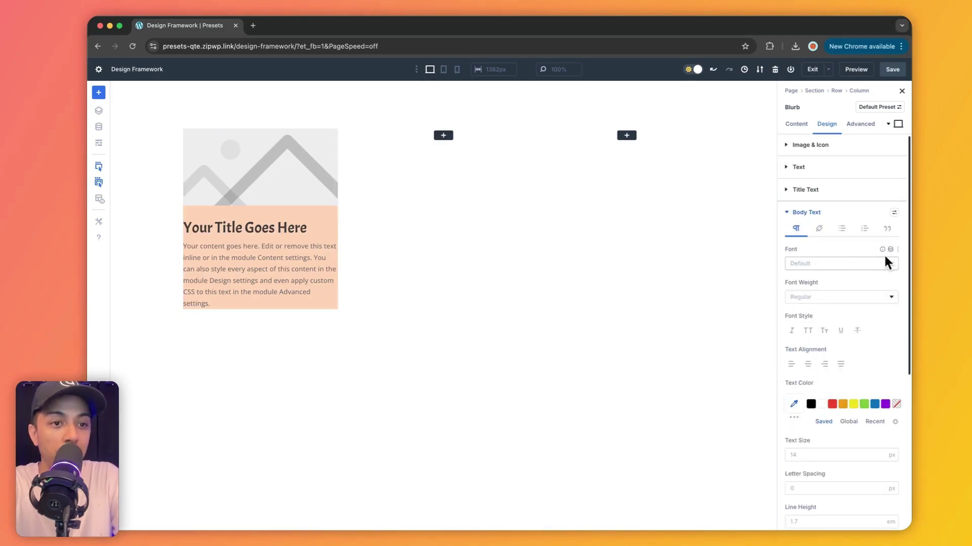
pyautogui.click(890, 249)
pyautogui.click(816, 320)
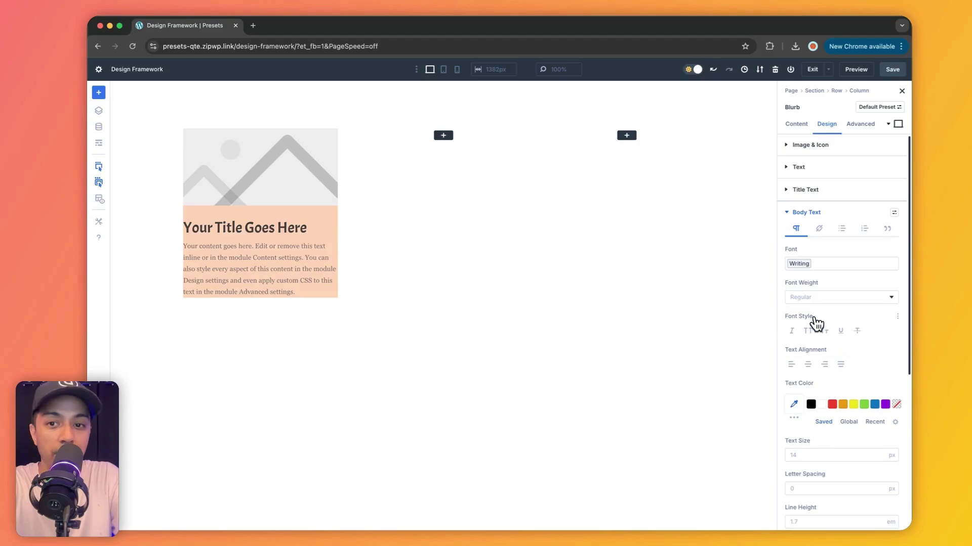
pyautogui.scroll(-5, 835, 319)
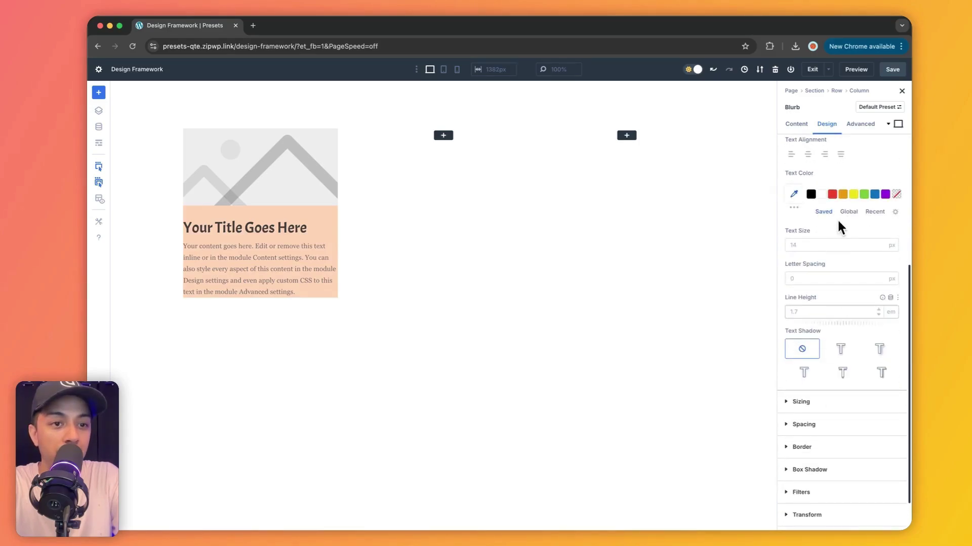
# Set the blurb's body text color to the dark red global color
pyautogui.click(848, 212)
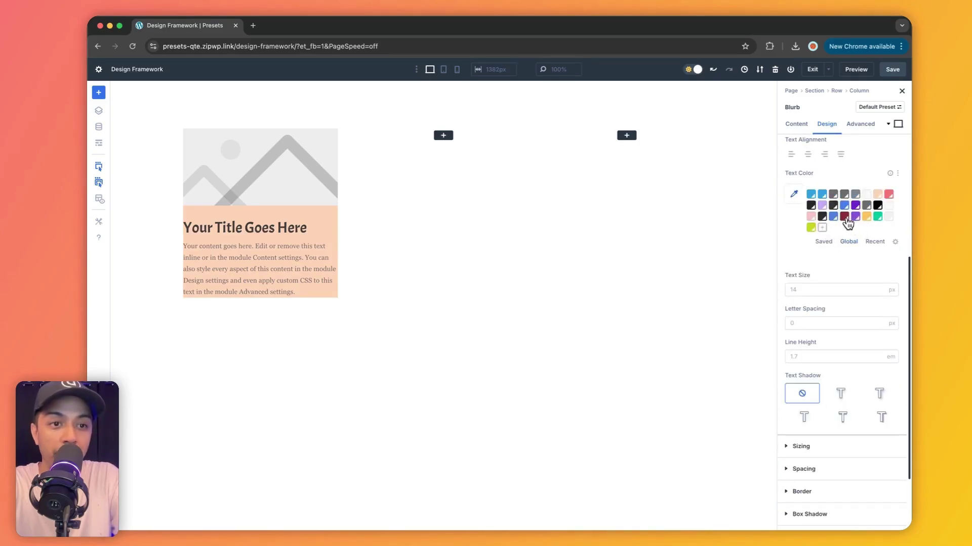
pyautogui.click(844, 217)
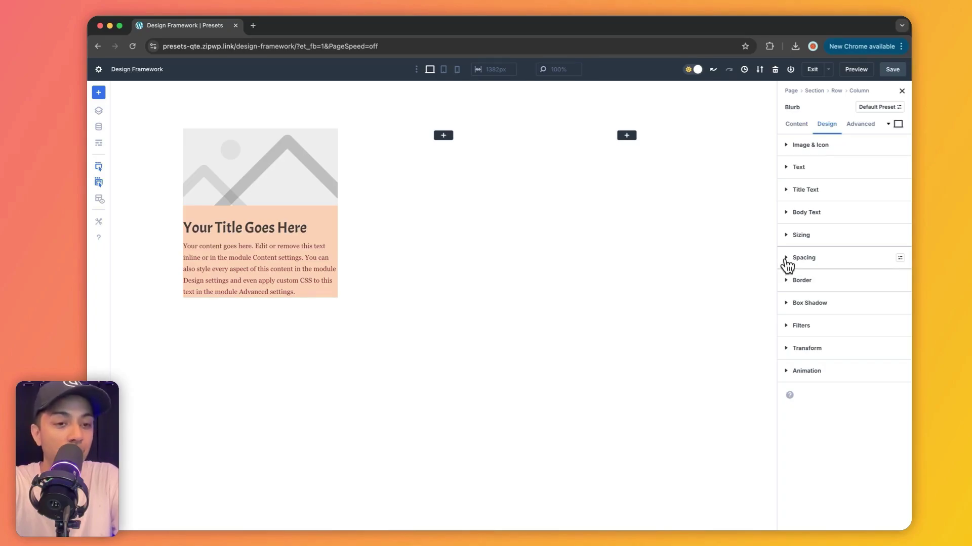
# Set the blurb's padding to the global number space-lg on all four sides, linking top with bottom and left with right
pyautogui.click(786, 263)
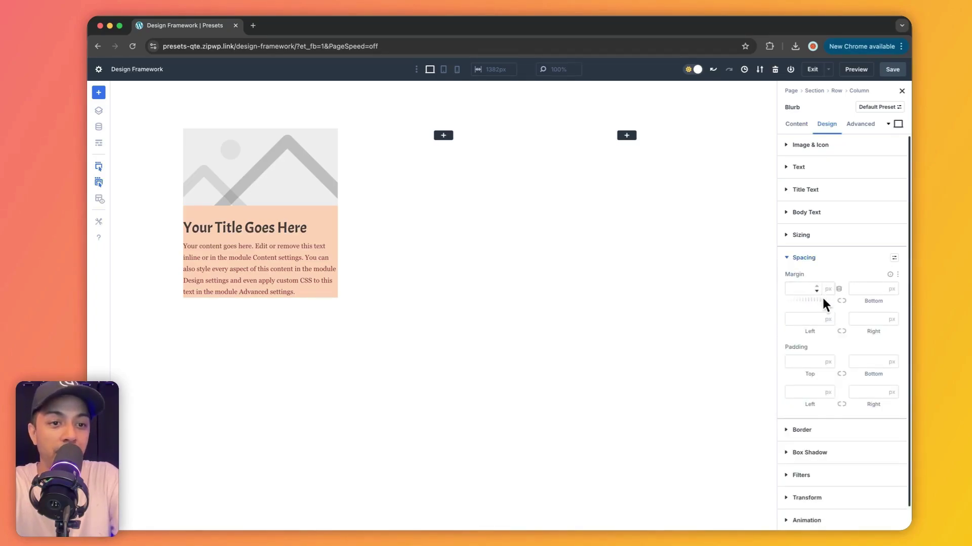
pyautogui.click(838, 362)
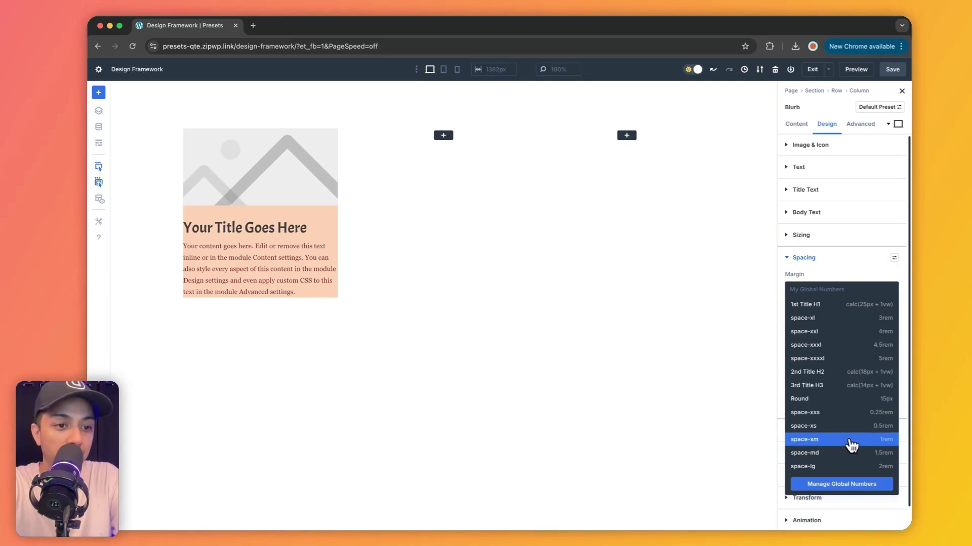
pyautogui.click(855, 465)
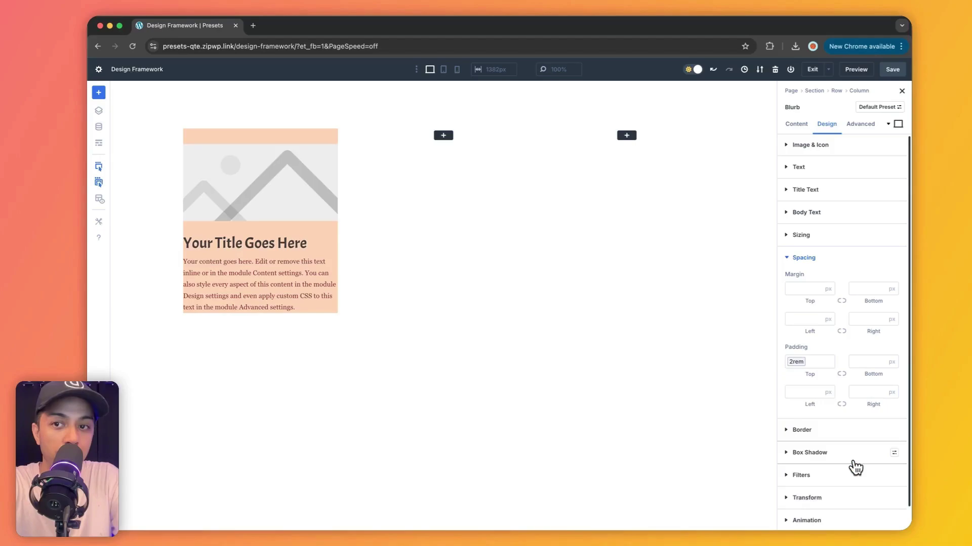
pyautogui.click(841, 375)
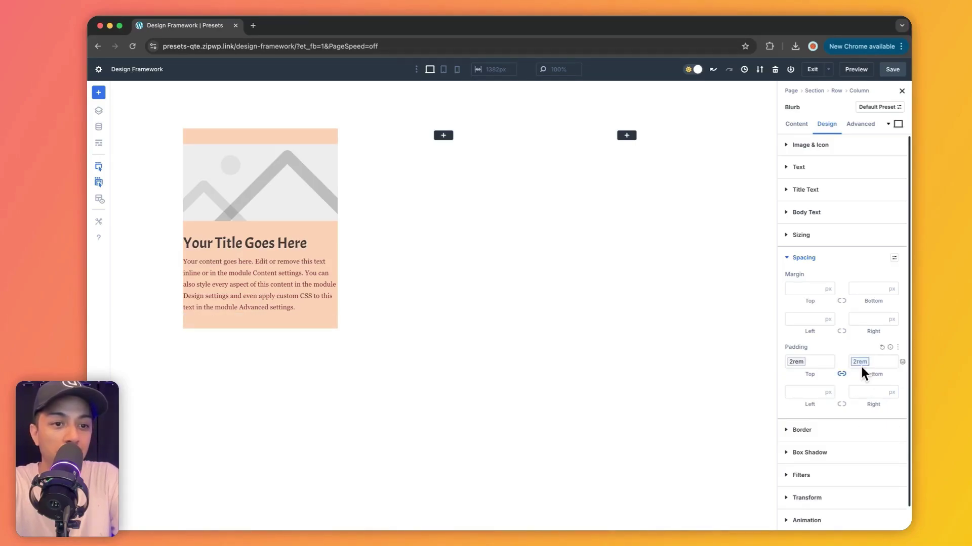
pyautogui.click(839, 395)
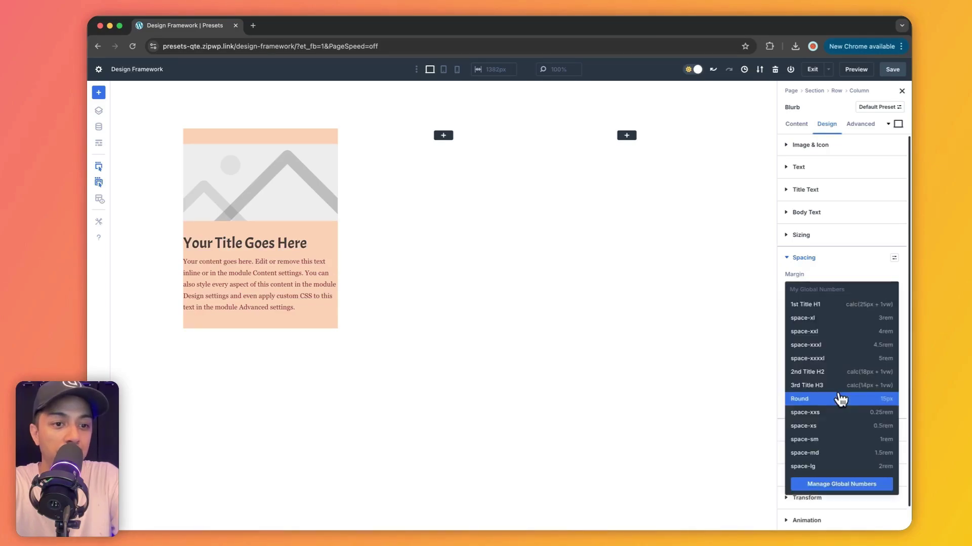
pyautogui.click(854, 464)
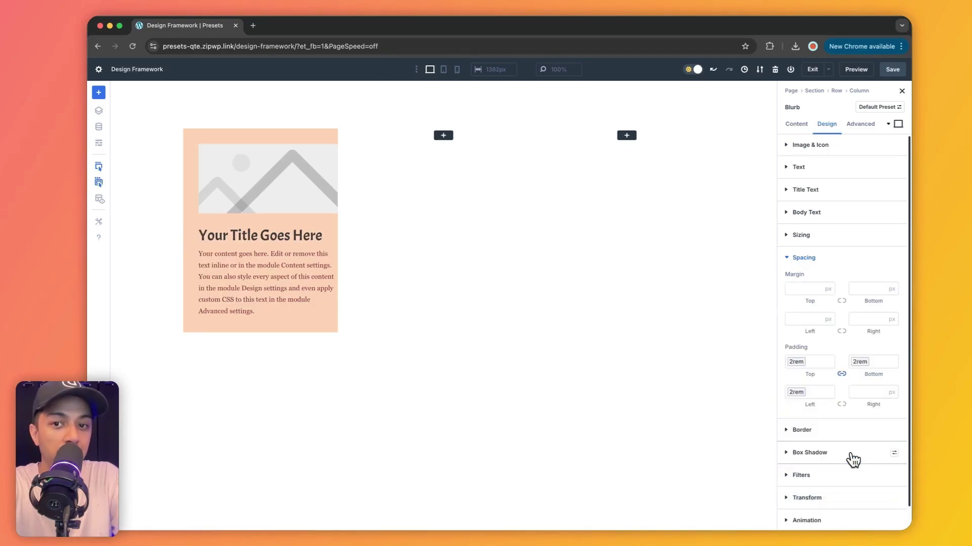
pyautogui.click(841, 405)
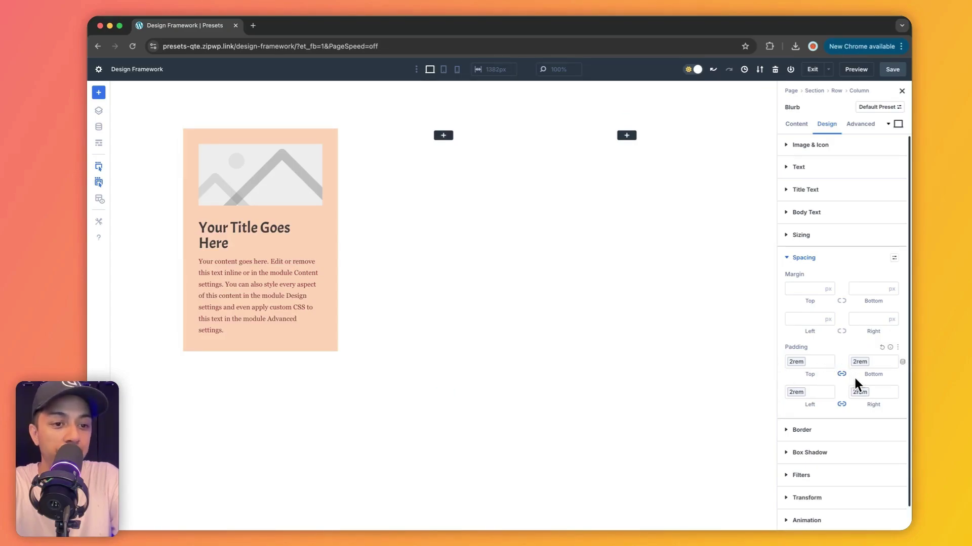
pyautogui.click(795, 258)
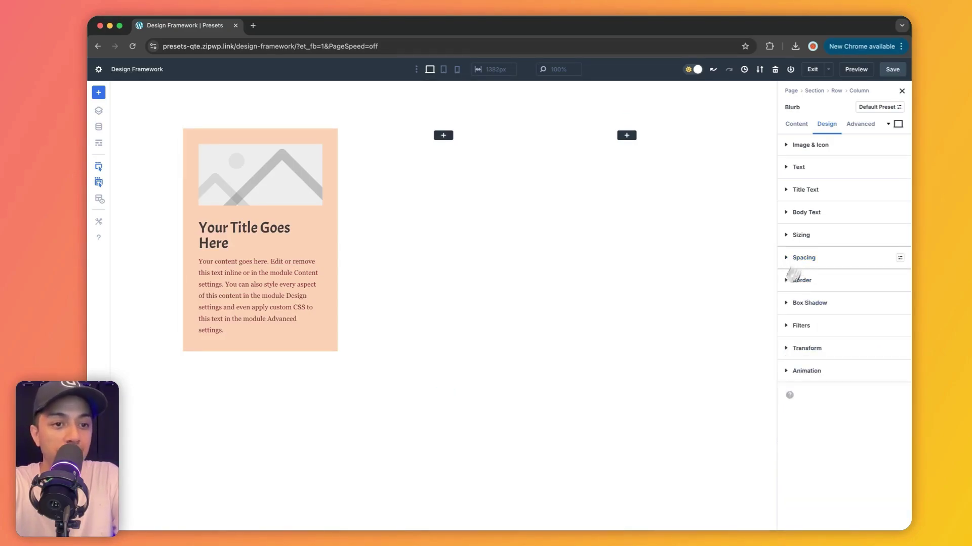
# Look through the global numbers offered for the blurb's border radius and collapse the border settings
pyautogui.click(788, 286)
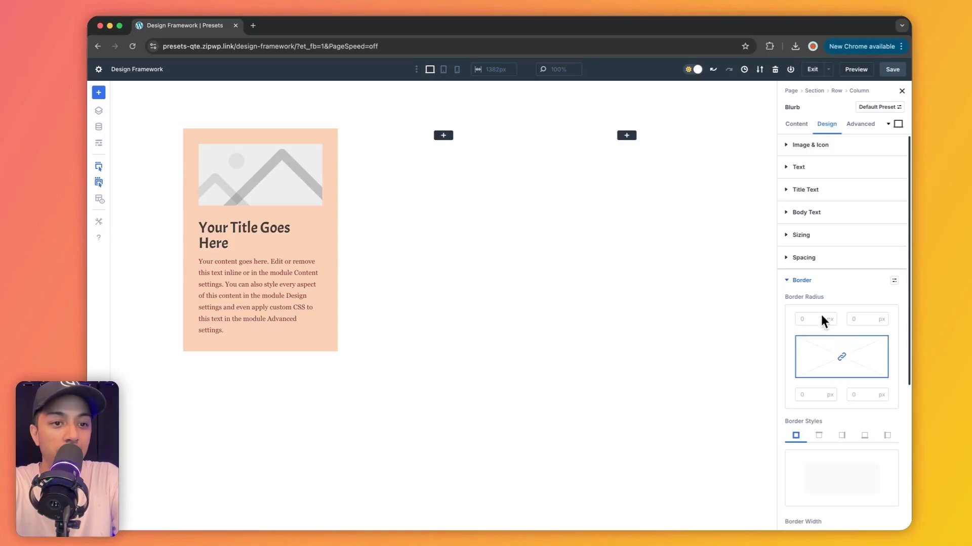
pyautogui.click(842, 323)
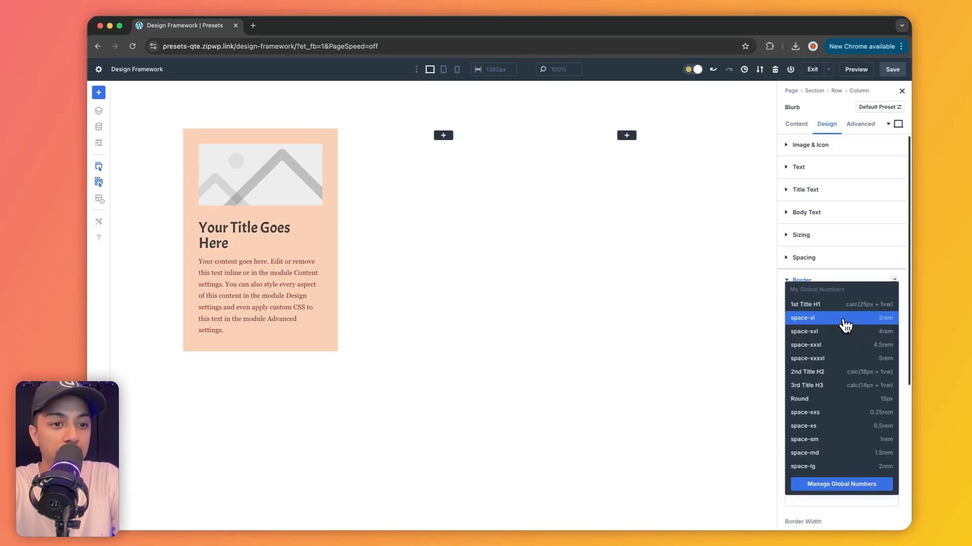
pyautogui.click(789, 281)
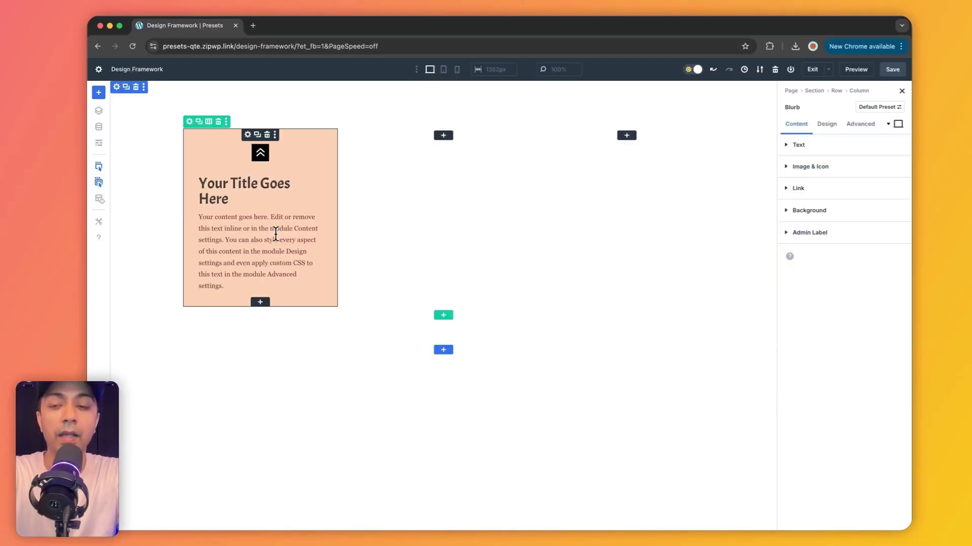
# Add a second Blurb module in the middle column and collapse its text settings
pyautogui.click(448, 136)
pyautogui.write('bl')
pyautogui.click(441, 230)
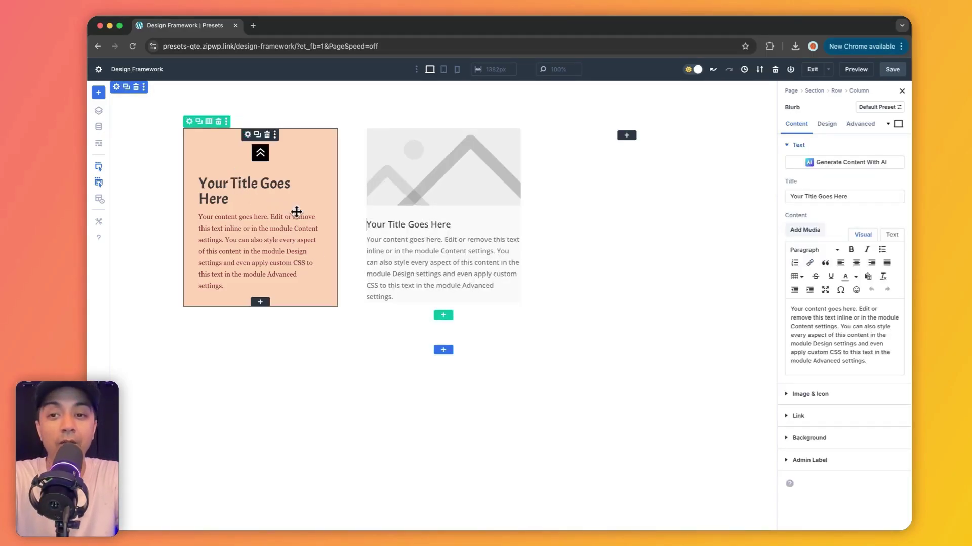
pyautogui.click(422, 234)
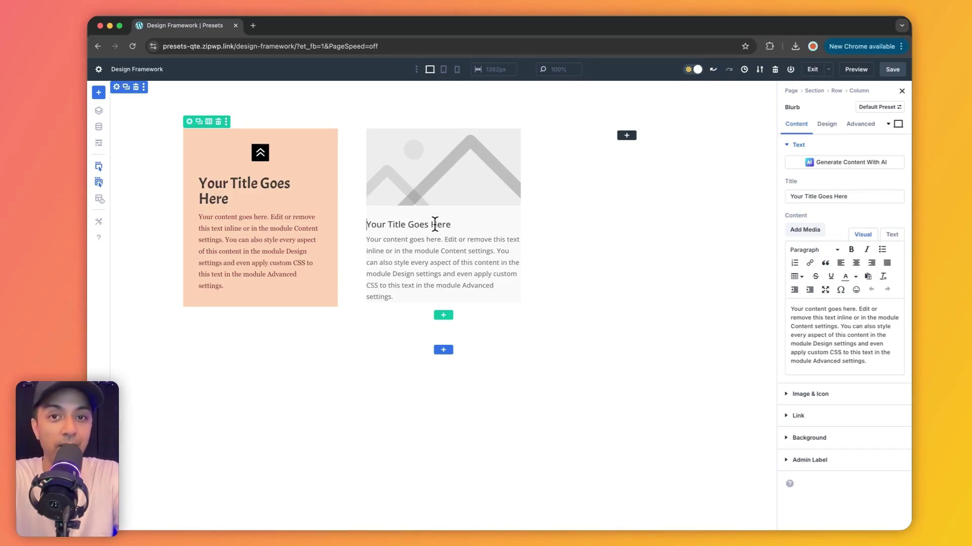
pyautogui.click(514, 310)
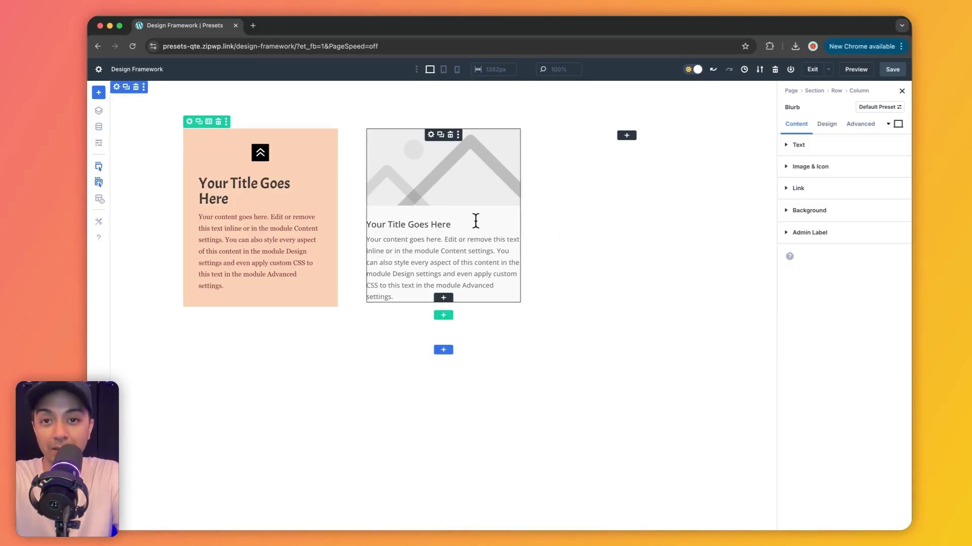
# Start a new background preset for the second blurb and set its background to the lime green global color
pyautogui.click(789, 211)
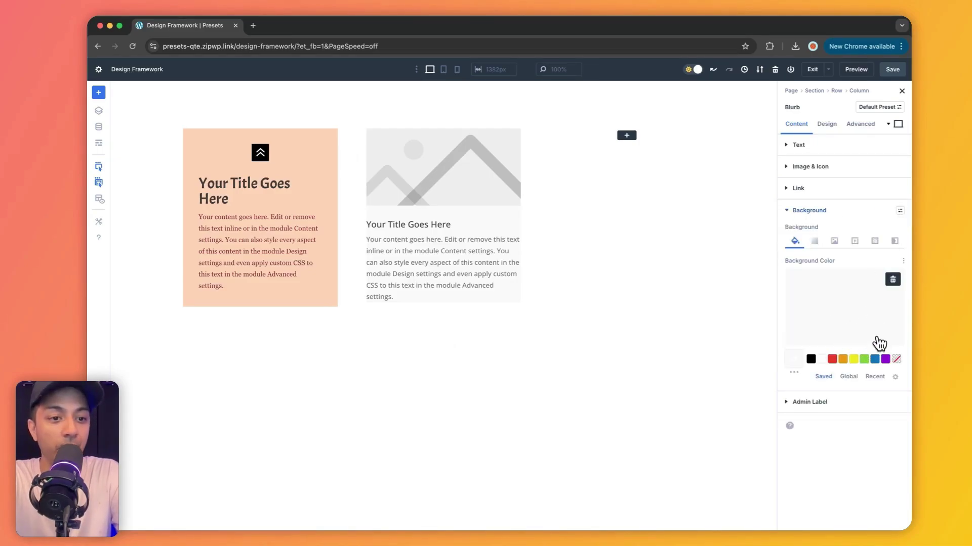
pyautogui.click(900, 213)
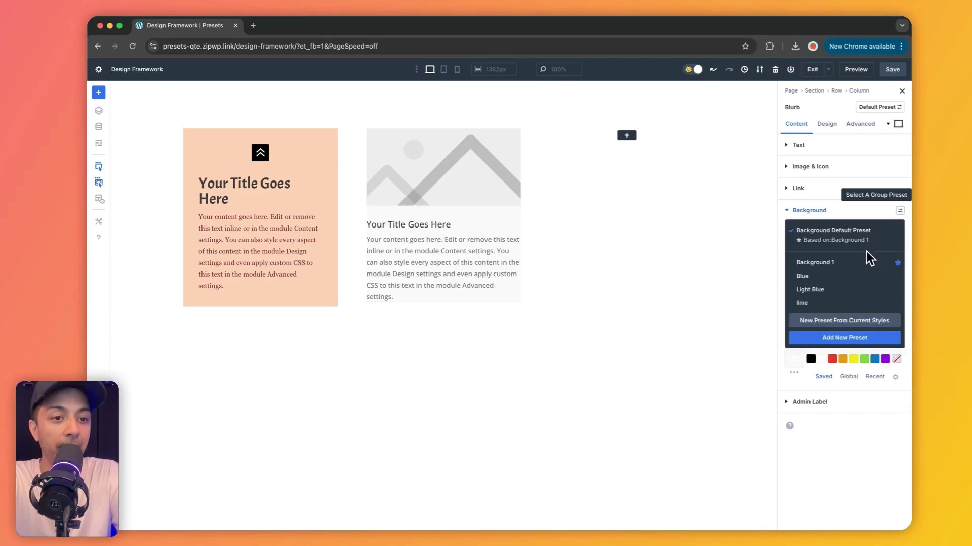
pyautogui.click(837, 337)
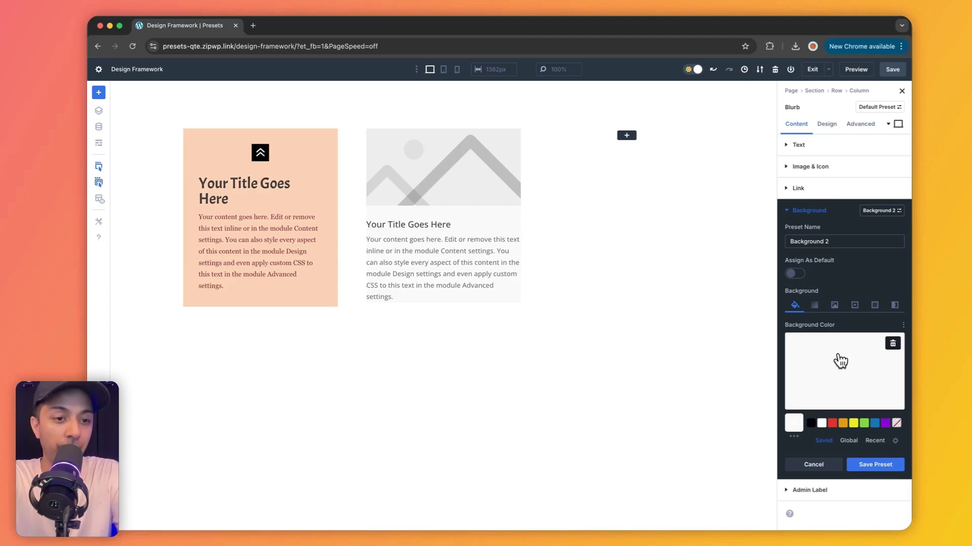
pyautogui.click(850, 442)
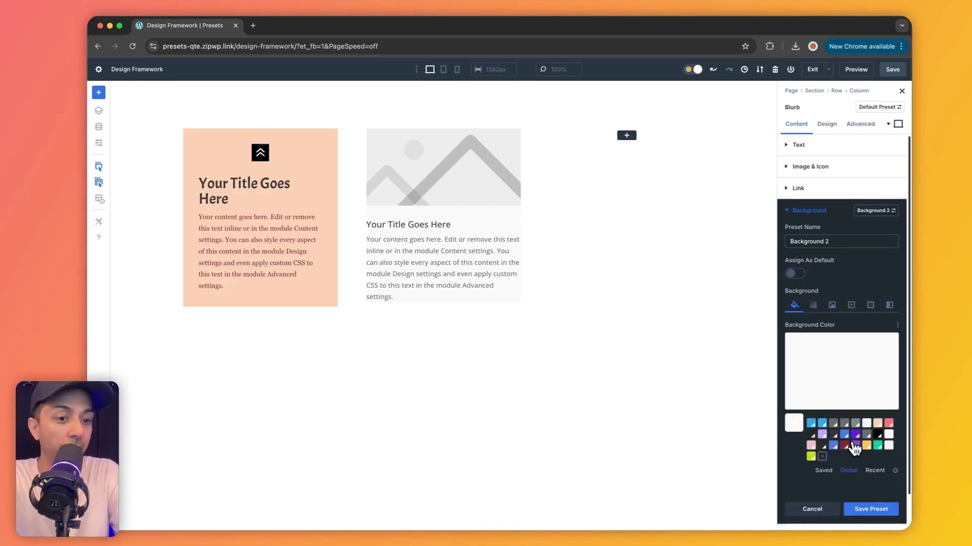
pyautogui.click(812, 457)
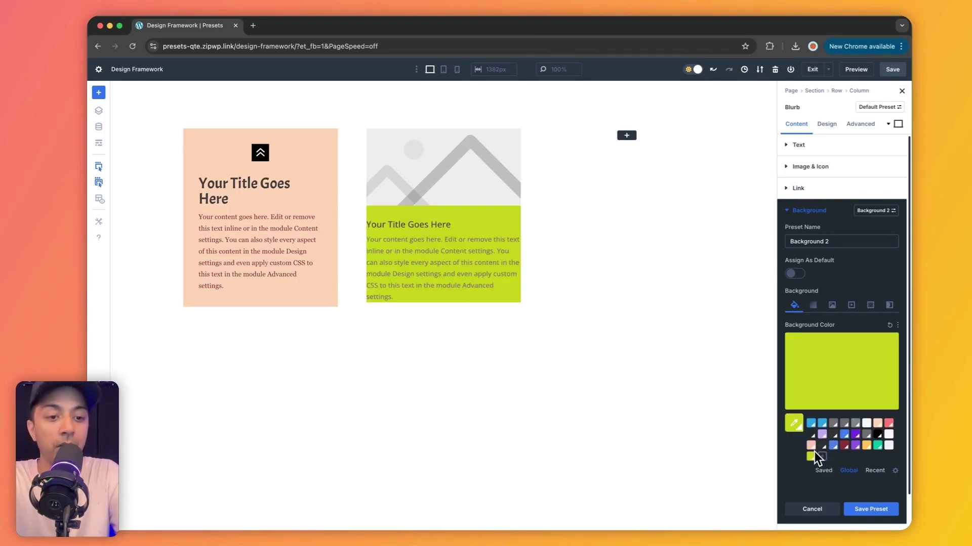
# Name the background preset Lime GREEN 2, save it, and check it in the list of background presets
pyautogui.tripleClick(834, 241)
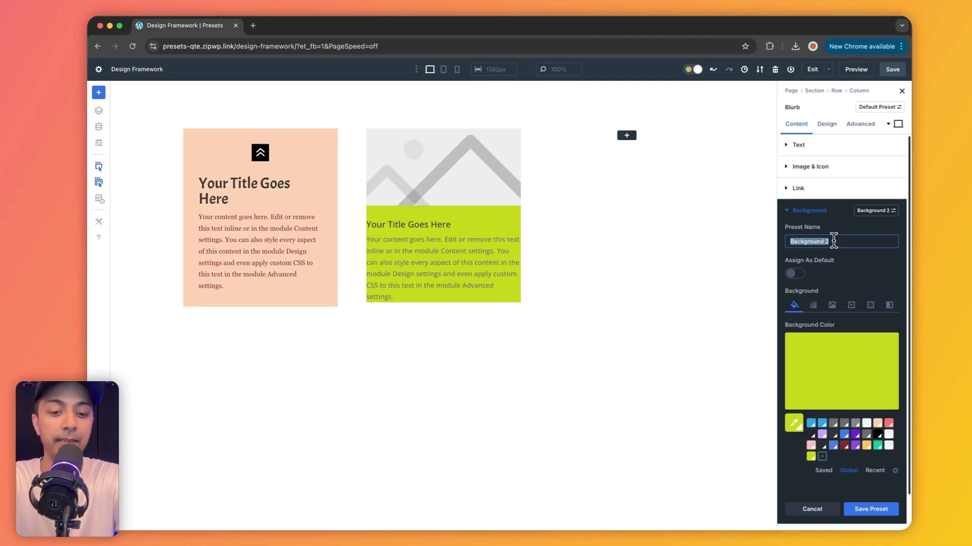
pyautogui.write('Lime G')
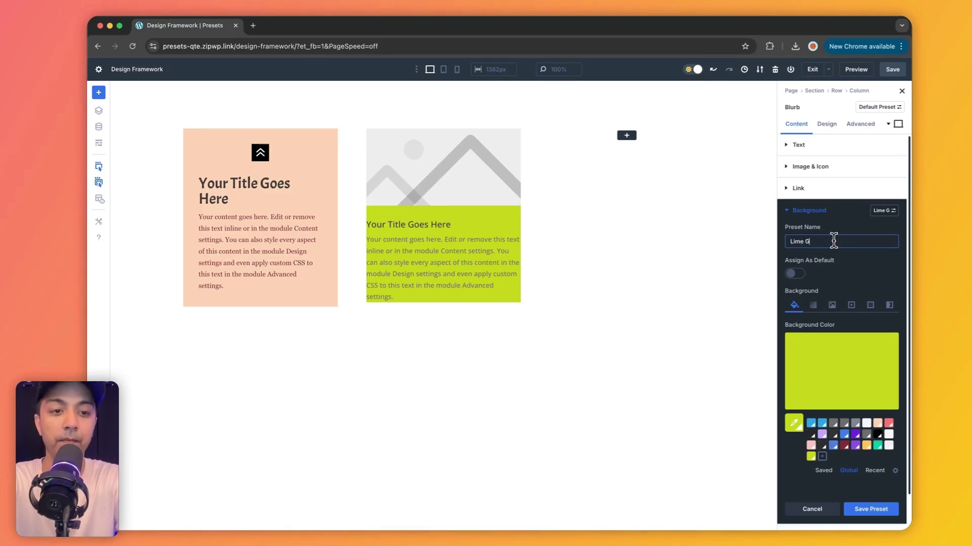
pyautogui.write('REEN Big')
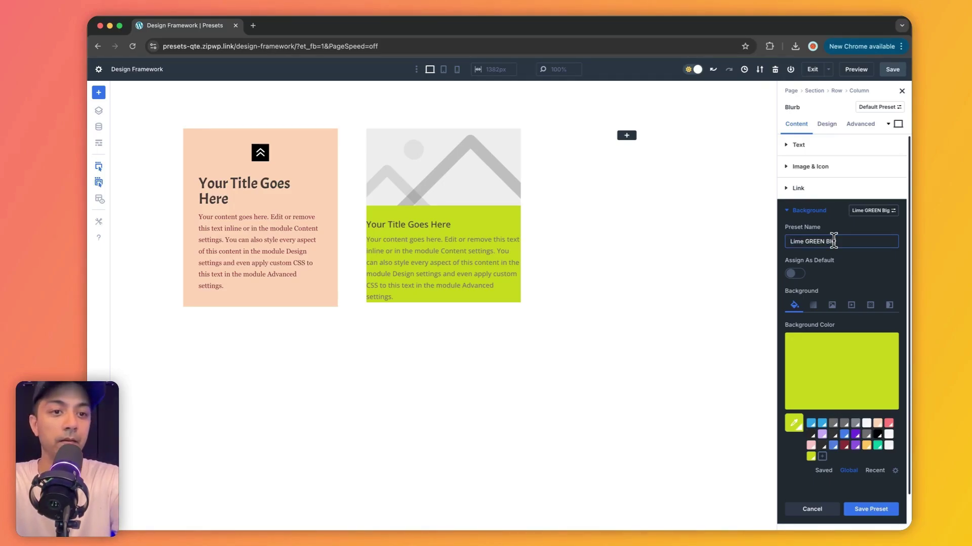
pyautogui.press('BackSpace')
pyautogui.press('BackSpace')
pyautogui.press('BackSpace')
pyautogui.write('2')
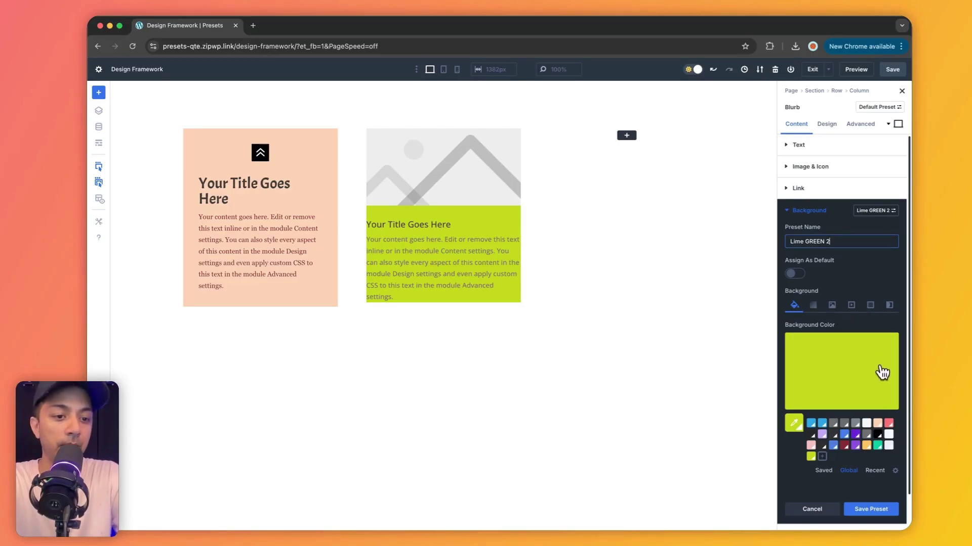
pyautogui.click(867, 513)
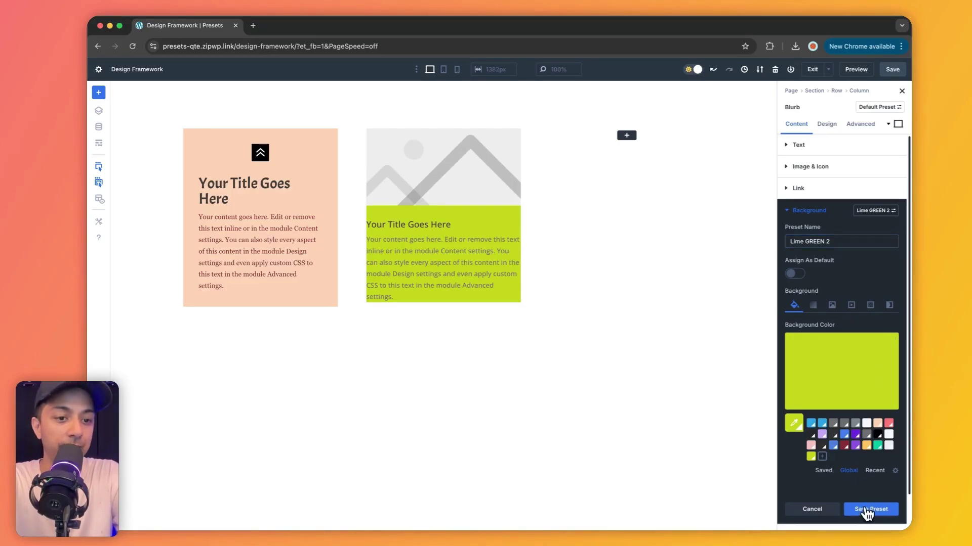
pyautogui.click(866, 512)
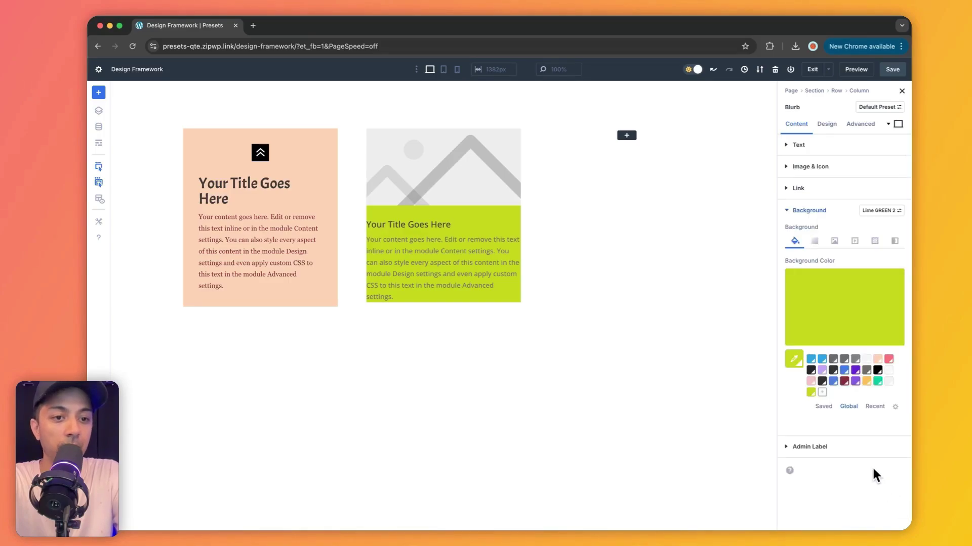
pyautogui.click(881, 211)
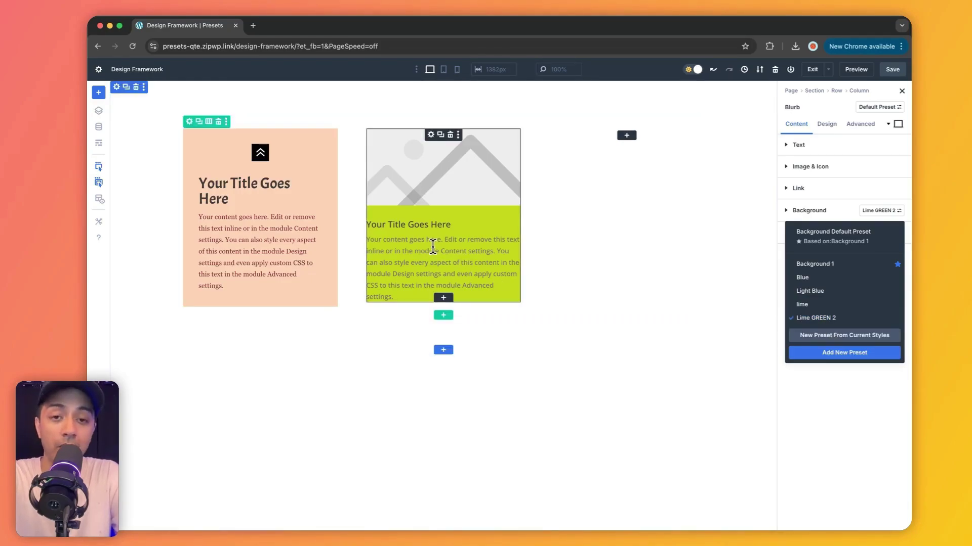
pyautogui.click(862, 391)
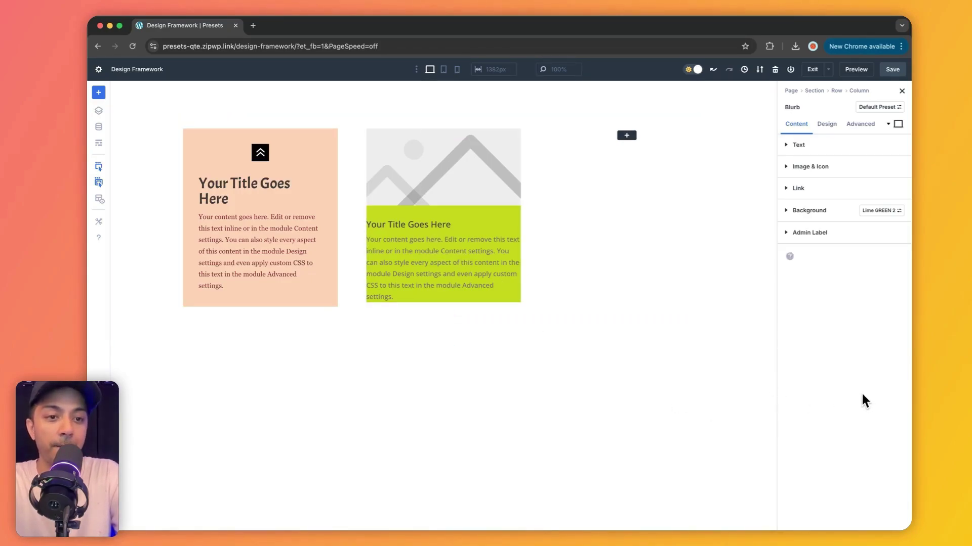
# Create a new spacing preset for the second blurb and look through the global numbers offered for its padding
pyautogui.click(830, 128)
pyautogui.click(787, 259)
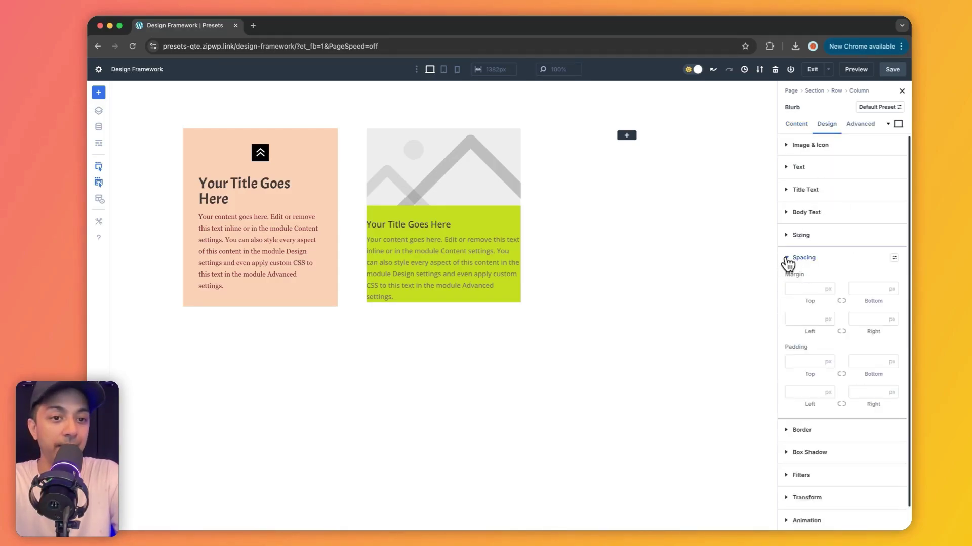
pyautogui.click(808, 364)
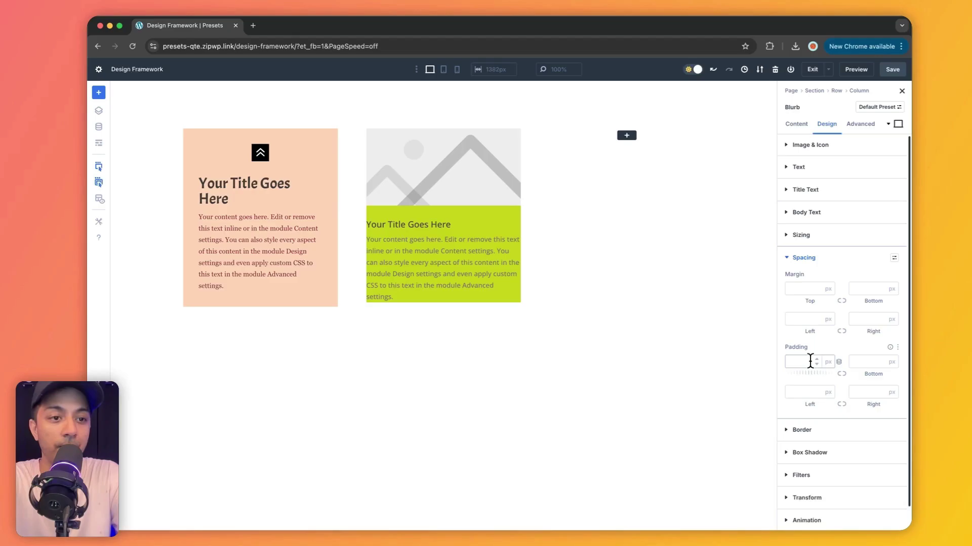
pyautogui.click(797, 264)
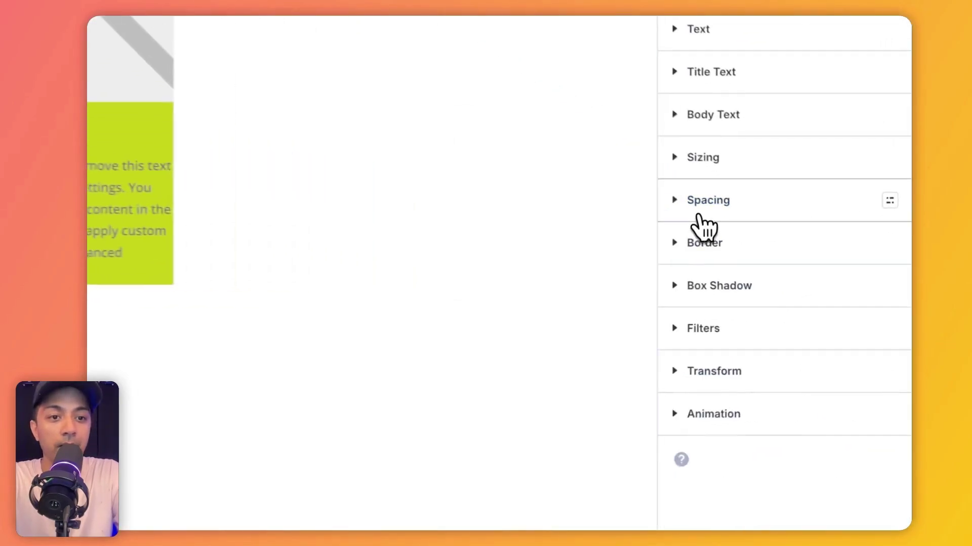
pyautogui.click(698, 206)
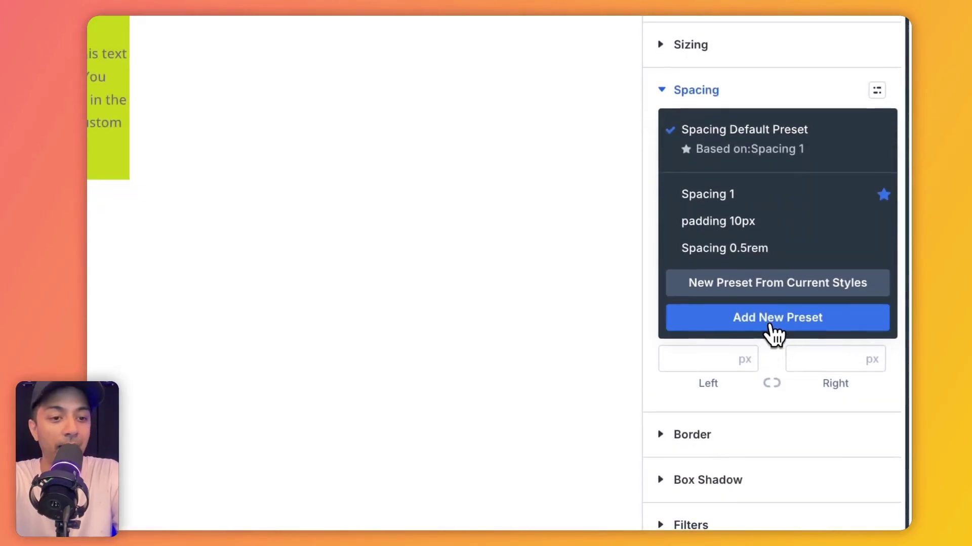
pyautogui.click(771, 336)
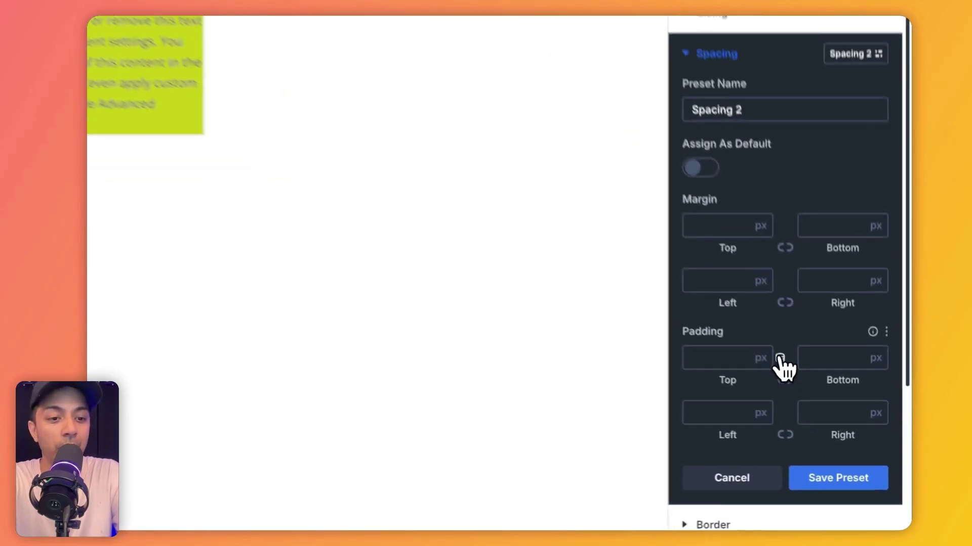
pyautogui.click(839, 426)
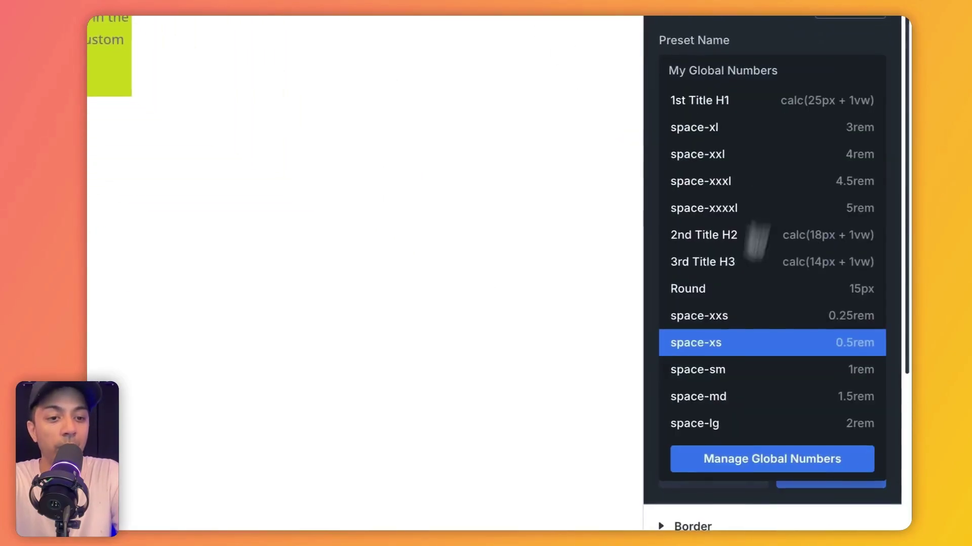
pyautogui.click(746, 380)
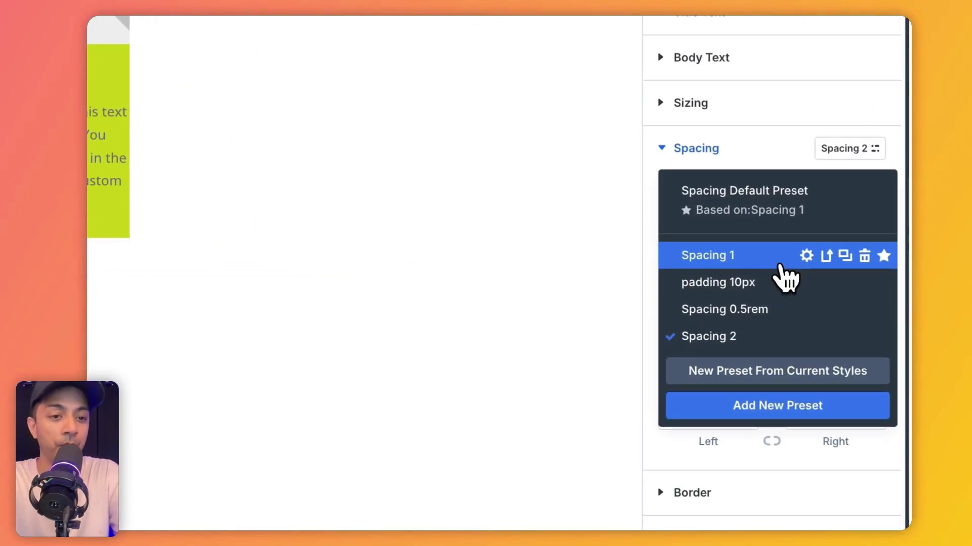
# Apply the padding 10px spacing preset and the Border 20px border preset to the second blurb
pyautogui.click(772, 291)
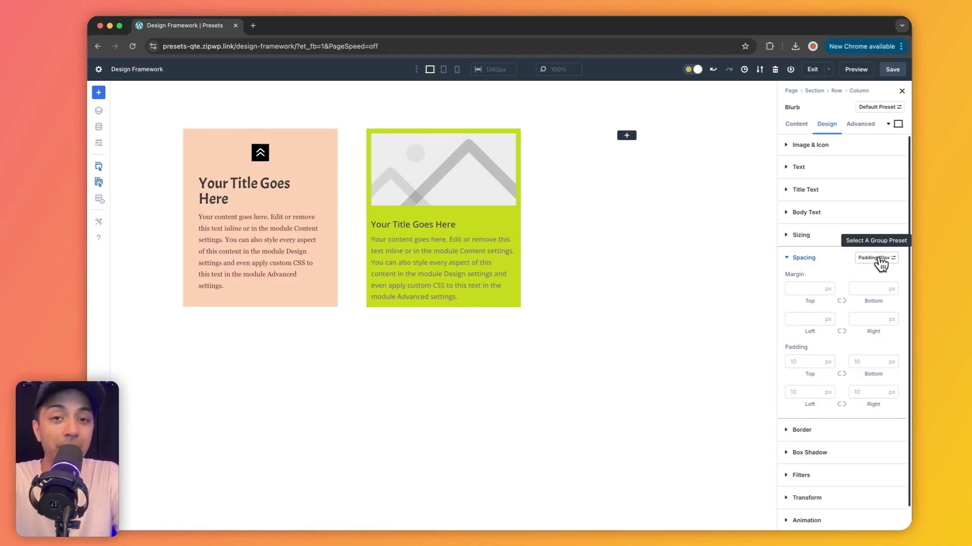
pyautogui.click(793, 259)
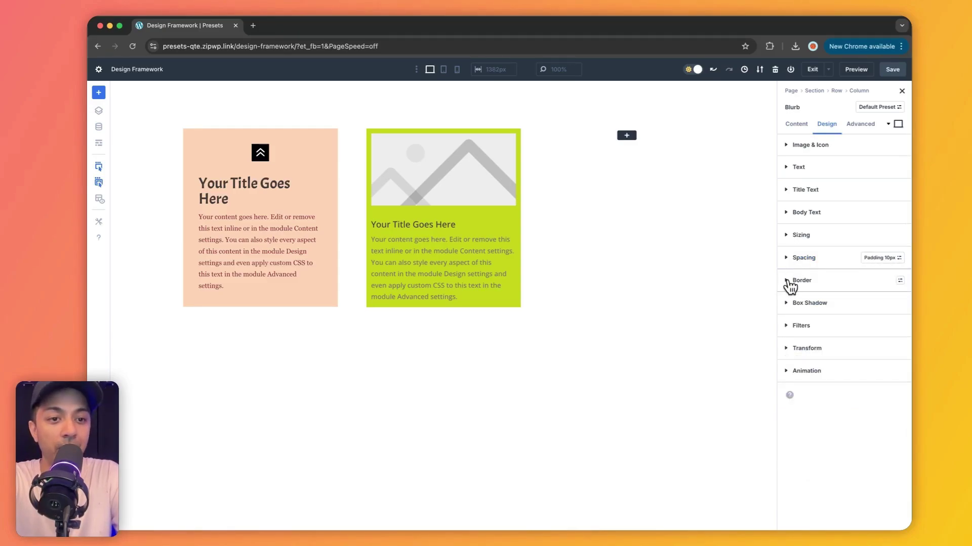
pyautogui.click(789, 282)
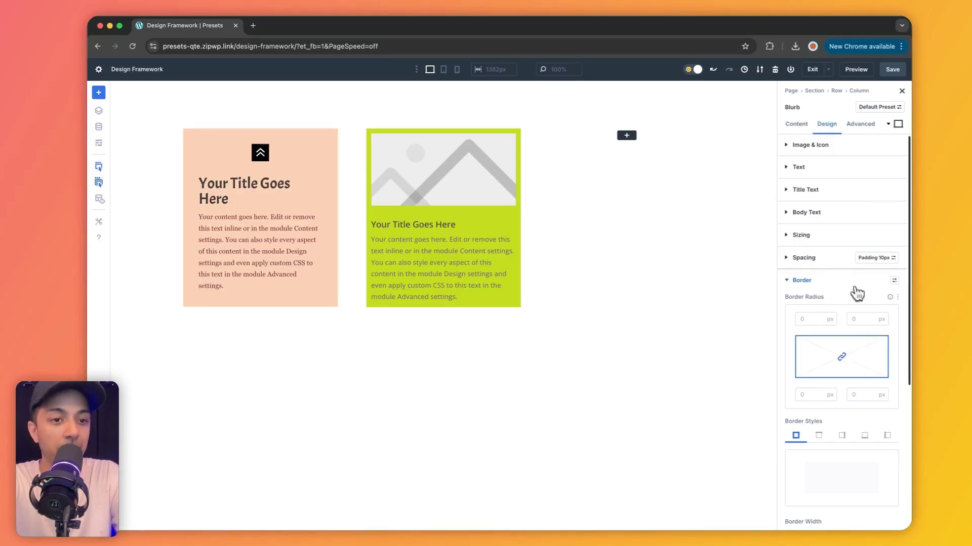
pyautogui.click(894, 281)
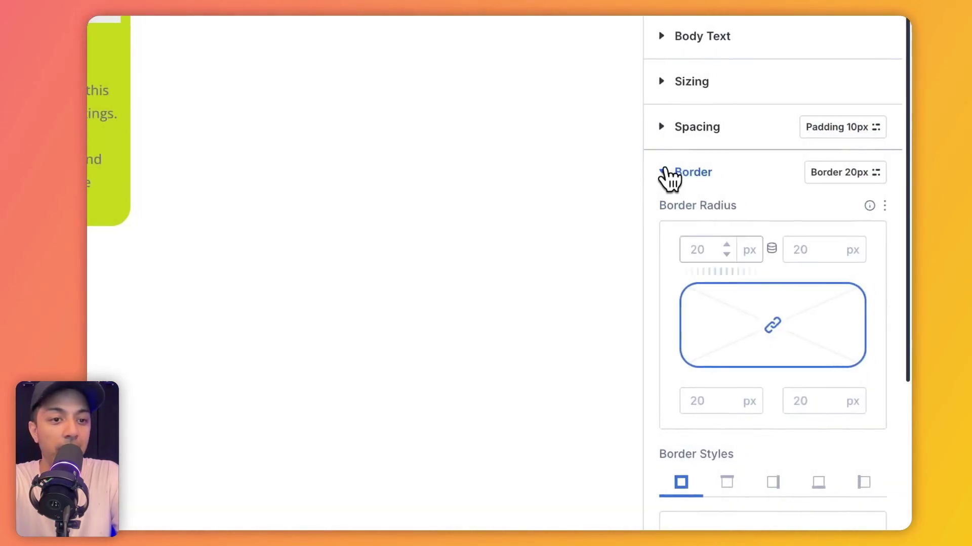
pyautogui.click(722, 178)
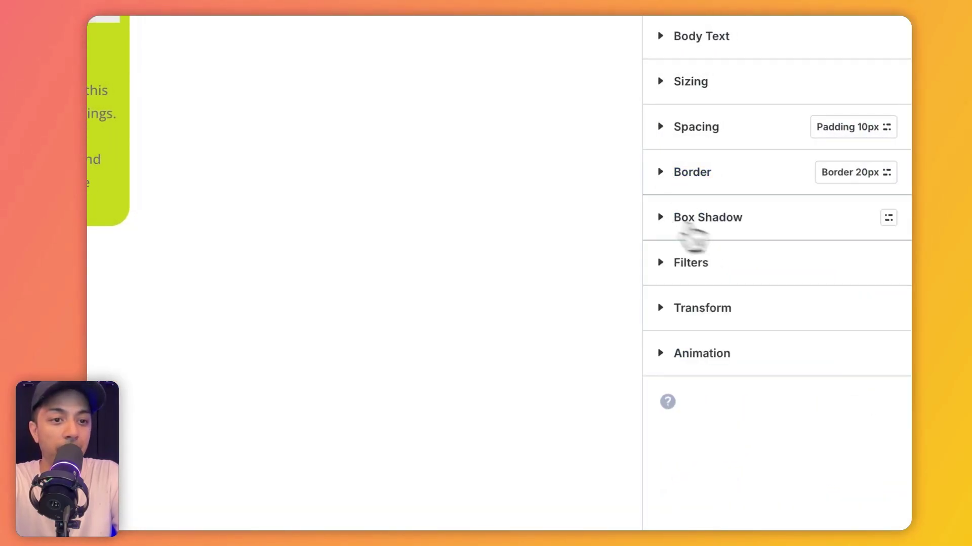
# Try the Box Shadow 1 preset on the second blurb, then switch it to the Orange Shadow preset
pyautogui.click(889, 218)
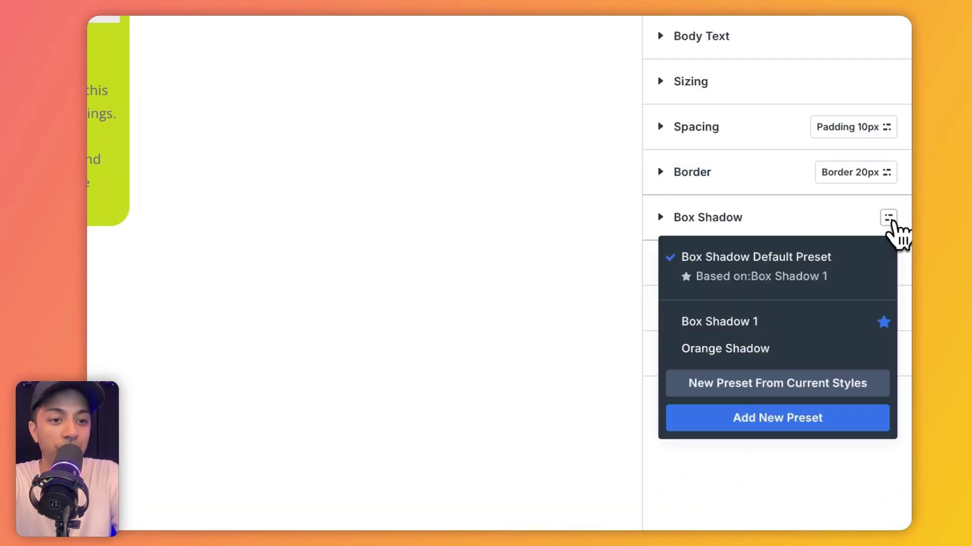
pyautogui.click(713, 325)
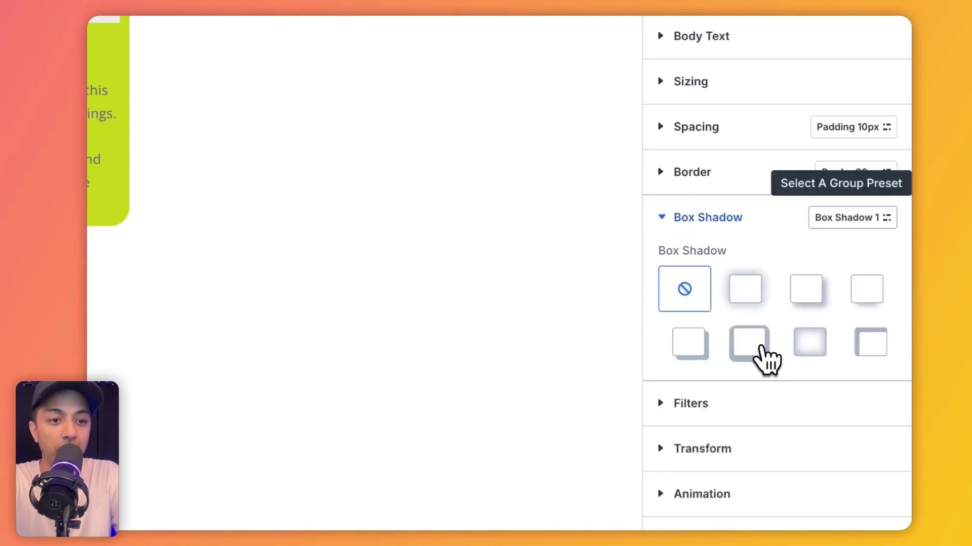
pyautogui.click(840, 219)
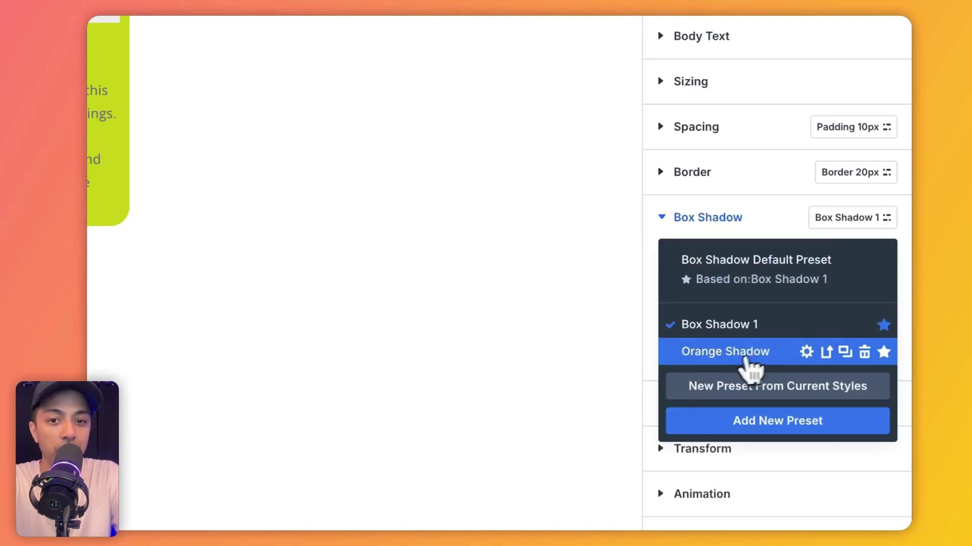
pyautogui.click(754, 355)
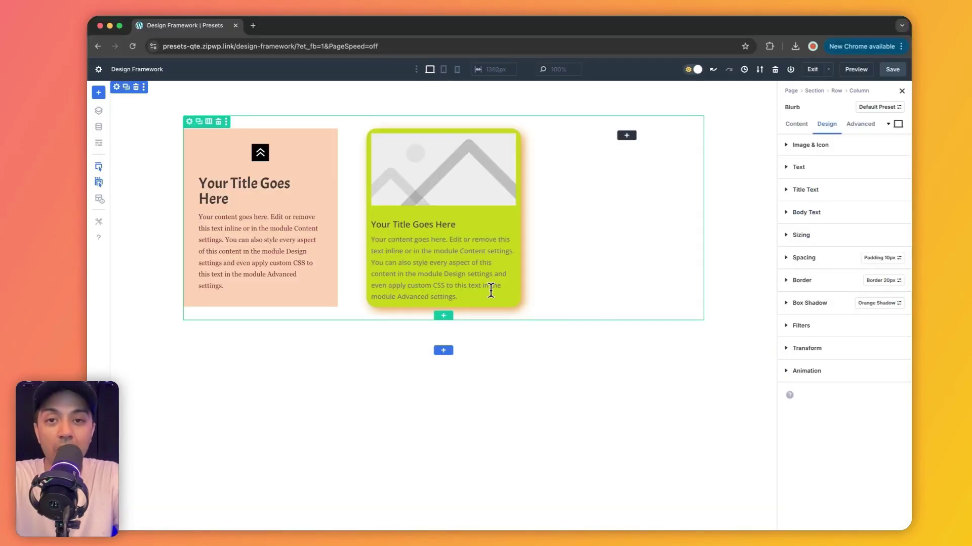
# Add a new section with a single-column row below the blurbs and insert a Heading module in it
pyautogui.click(445, 352)
pyautogui.click(391, 160)
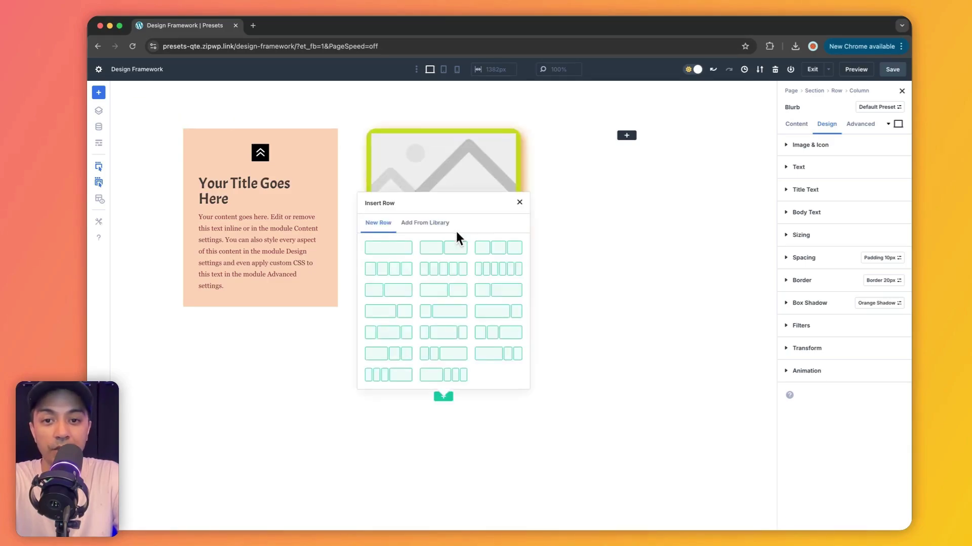
pyautogui.click(390, 249)
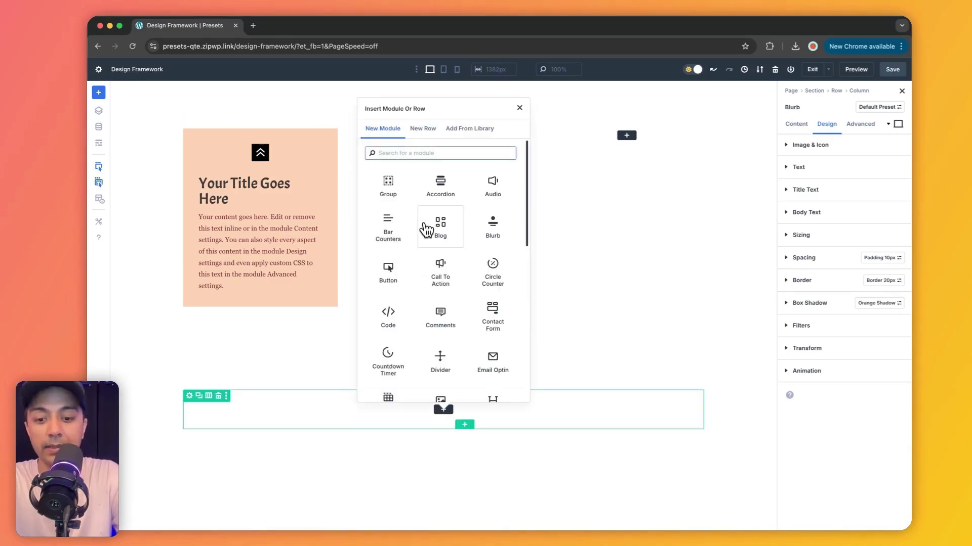
pyautogui.write('head')
pyautogui.click(397, 182)
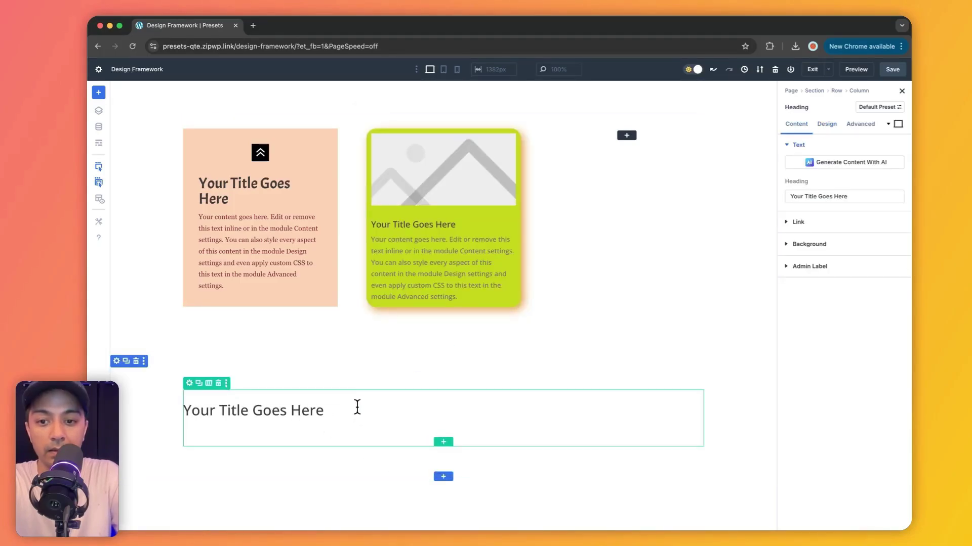
# Insert a Text module directly below the heading in the new row
pyautogui.click(443, 418)
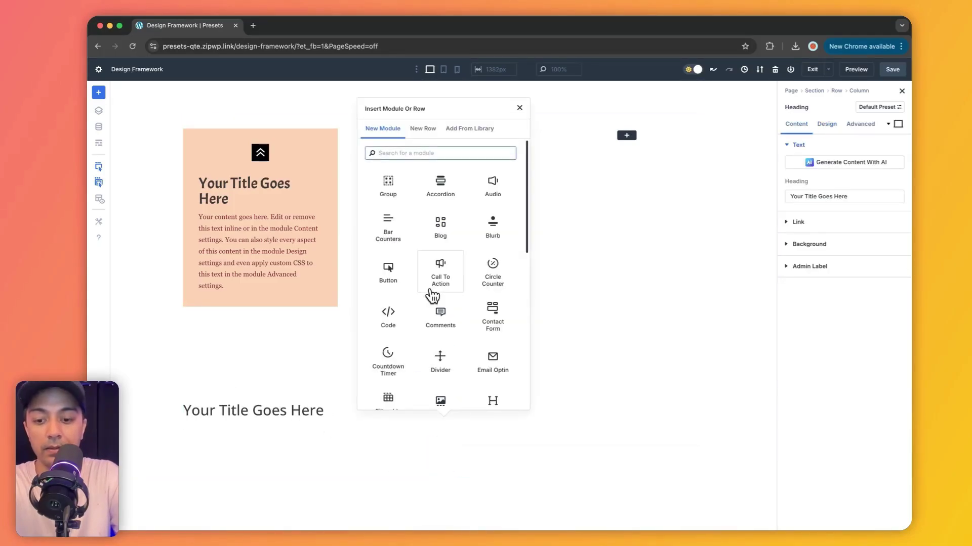
pyautogui.write('text')
pyautogui.click(386, 205)
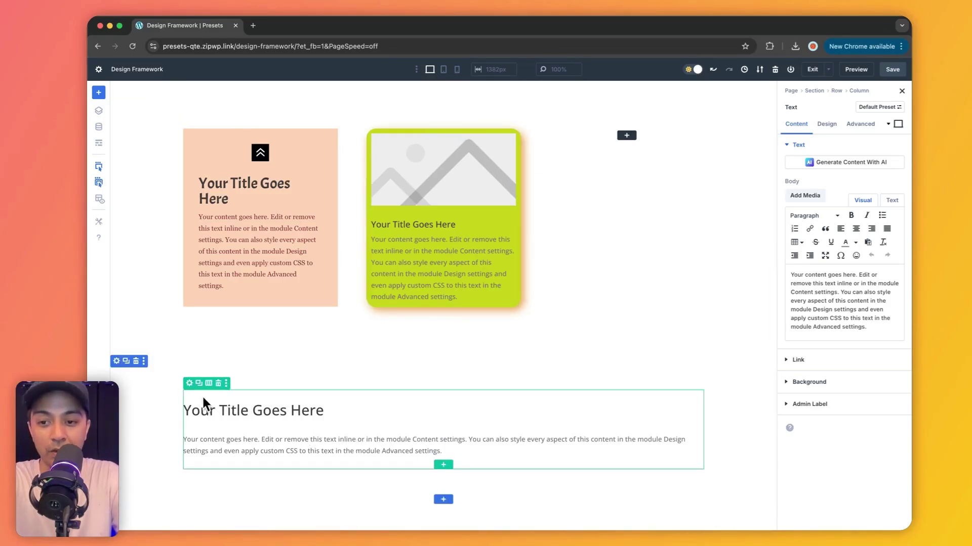
# Apply the Lime GREEN 2 background preset to the column holding the heading and text
pyautogui.click(188, 384)
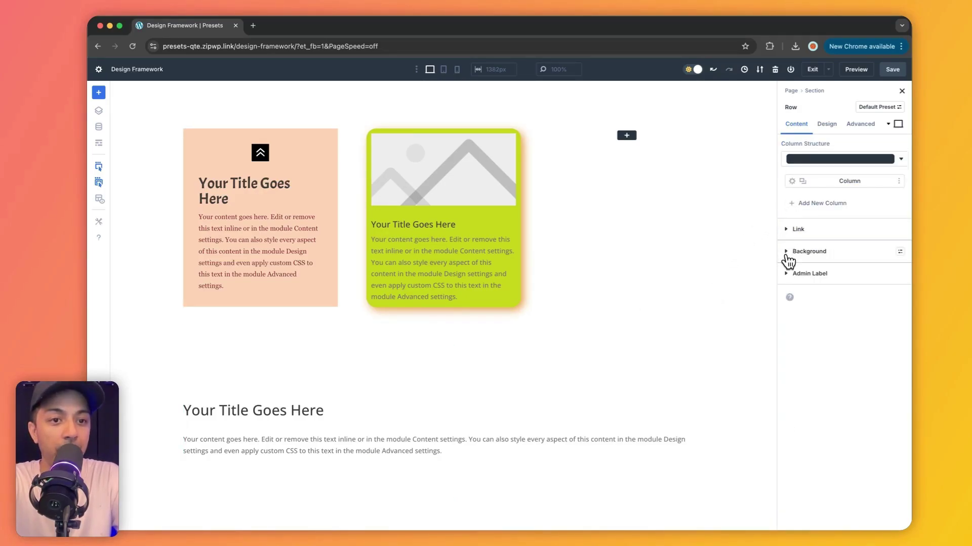
pyautogui.click(792, 181)
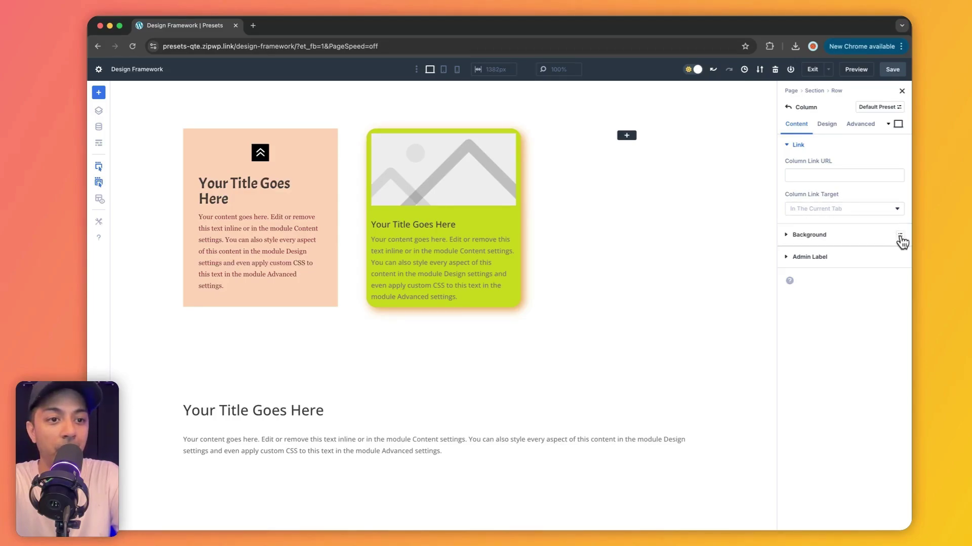
pyautogui.click(900, 238)
pyautogui.click(828, 343)
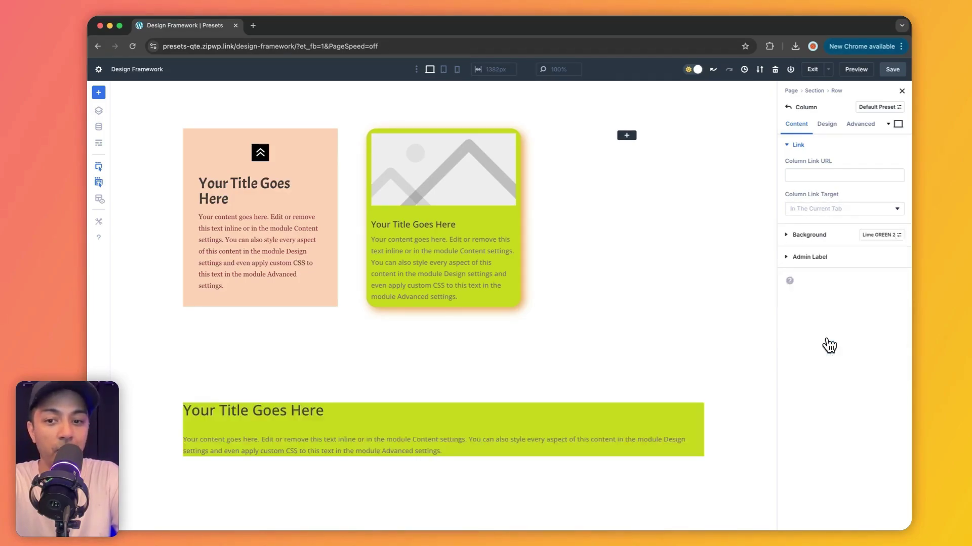
# Apply the padding 10px spacing preset to the column holding the heading and text
pyautogui.click(827, 125)
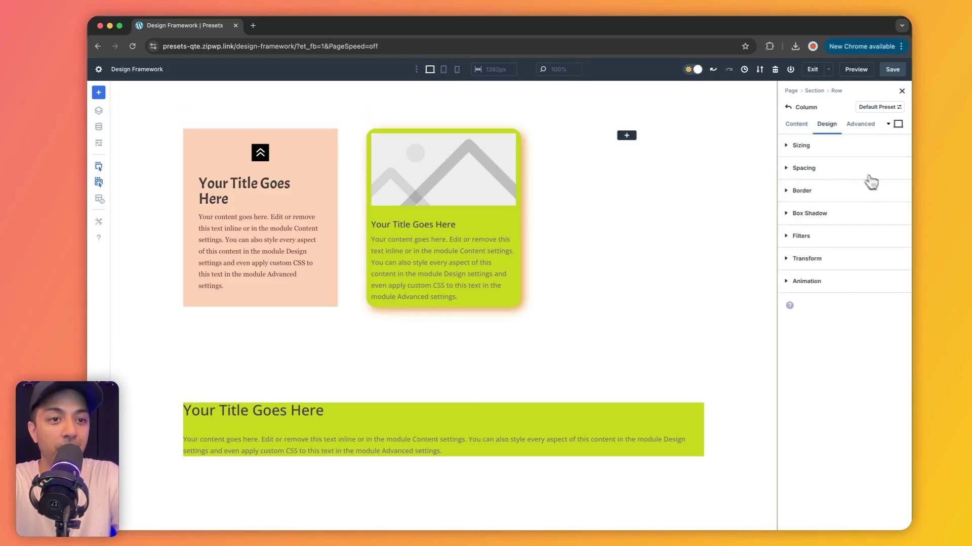
pyautogui.click(902, 178)
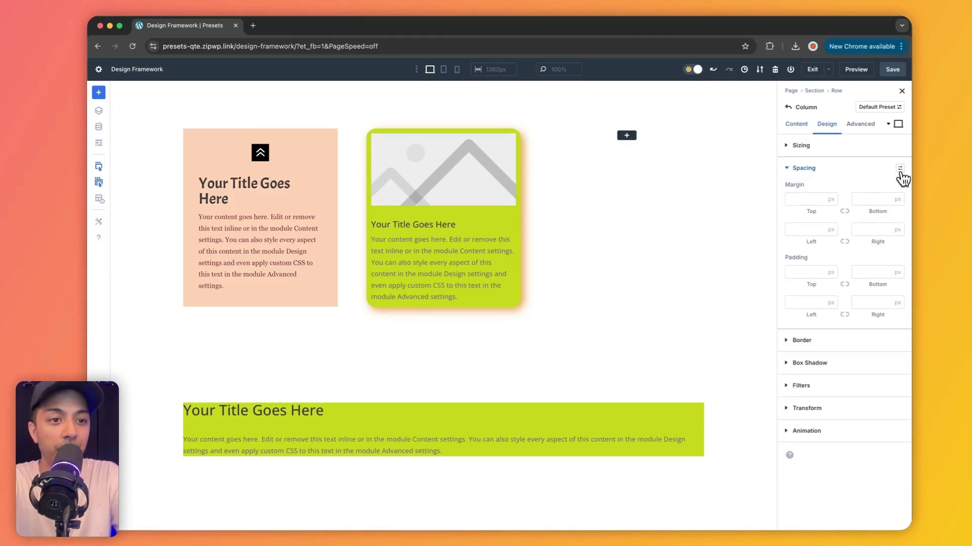
pyautogui.click(900, 170)
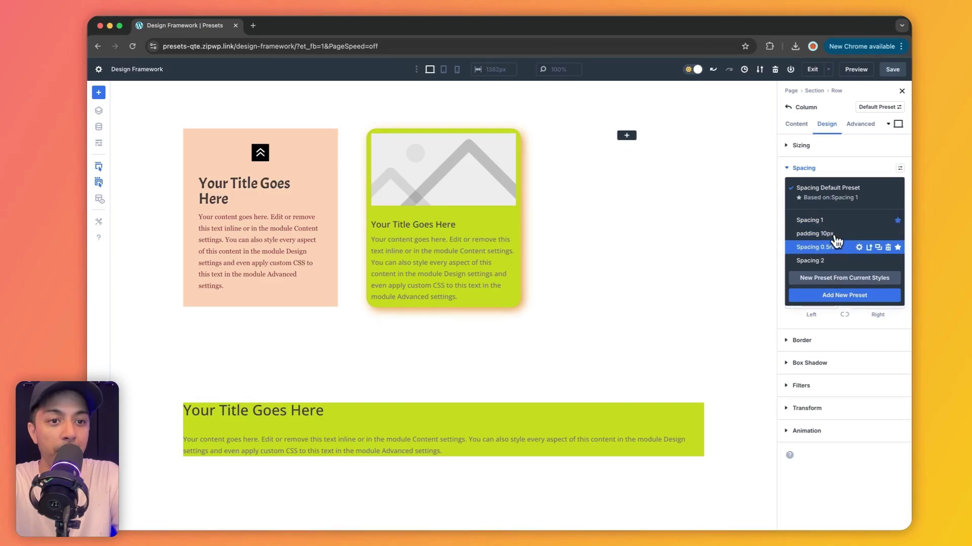
pyautogui.click(834, 235)
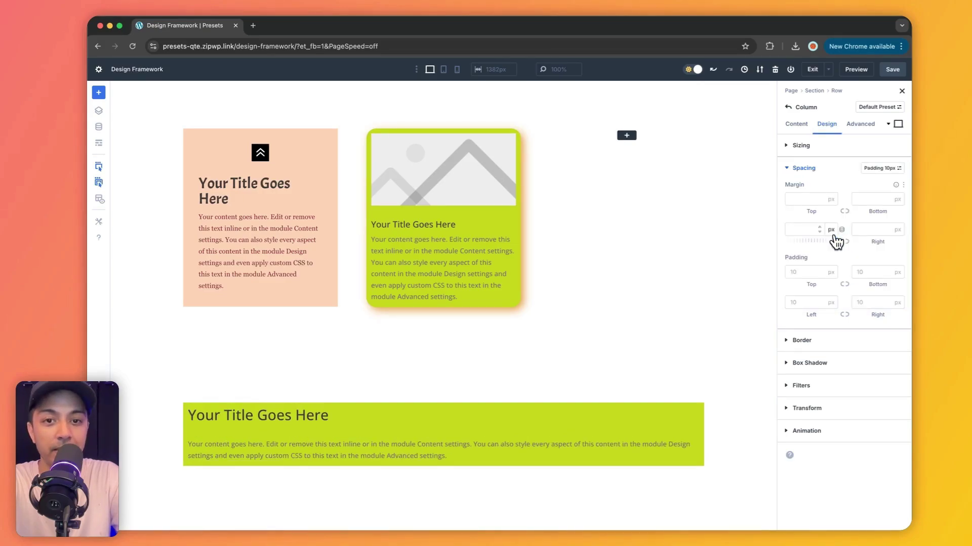
pyautogui.click(804, 172)
# Apply the Border 20px border preset and the Orange Shadow box shadow preset to the same column
pyautogui.click(878, 196)
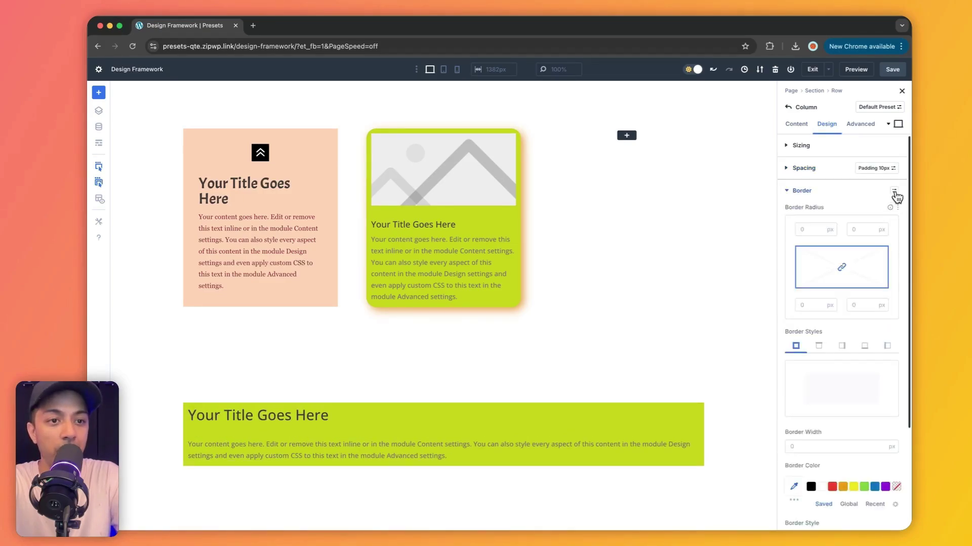
pyautogui.click(894, 192)
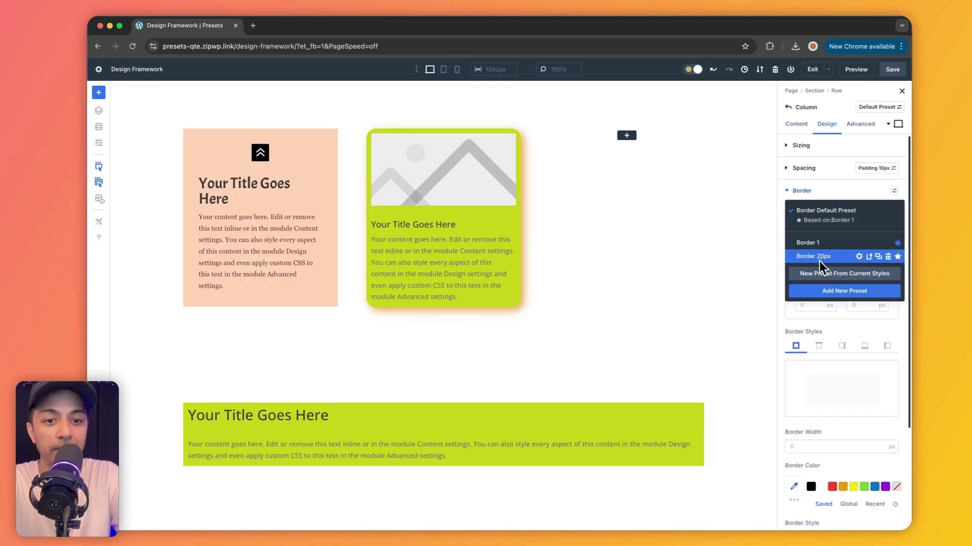
pyautogui.click(819, 257)
pyautogui.click(800, 193)
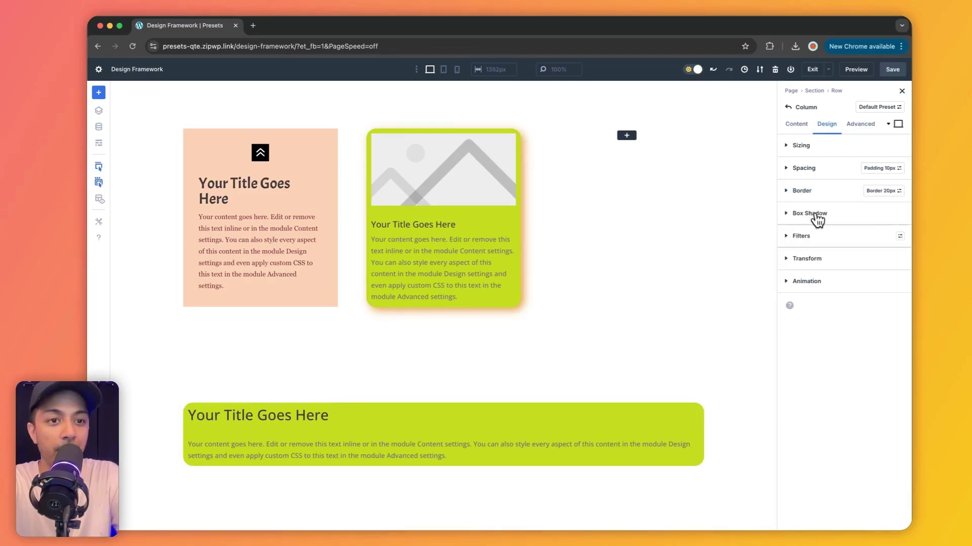
pyautogui.click(900, 214)
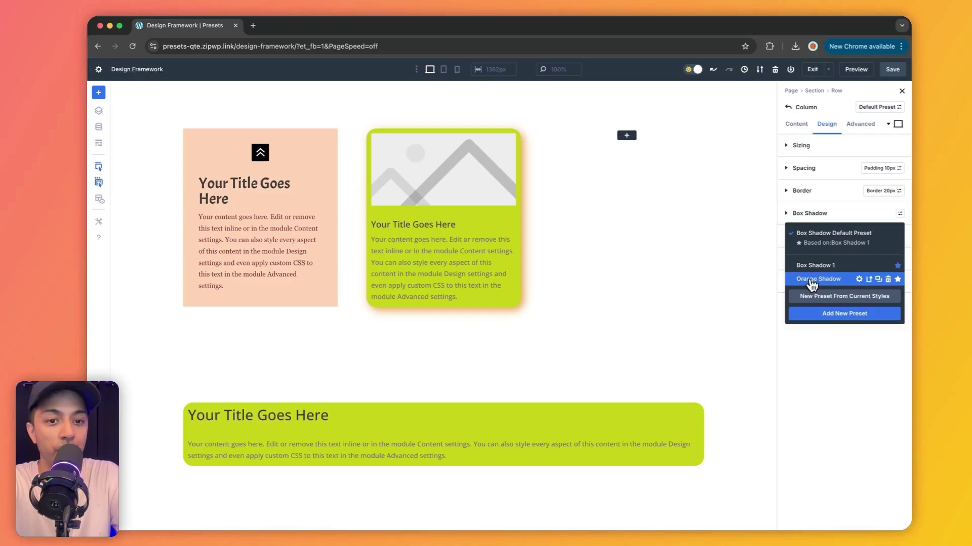
pyautogui.click(809, 276)
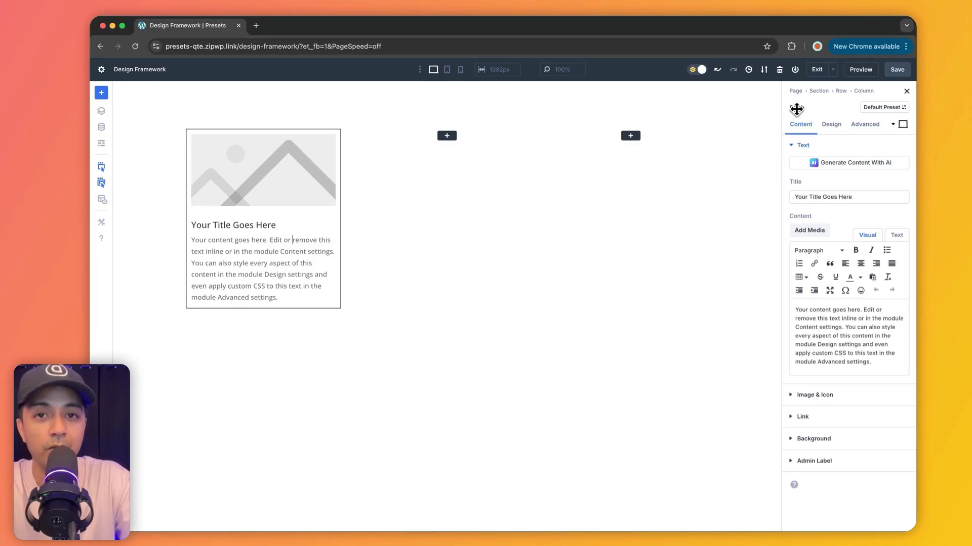
# Create a new element preset for the Blurb module and name it "Blurb pink"
pyautogui.click(900, 111)
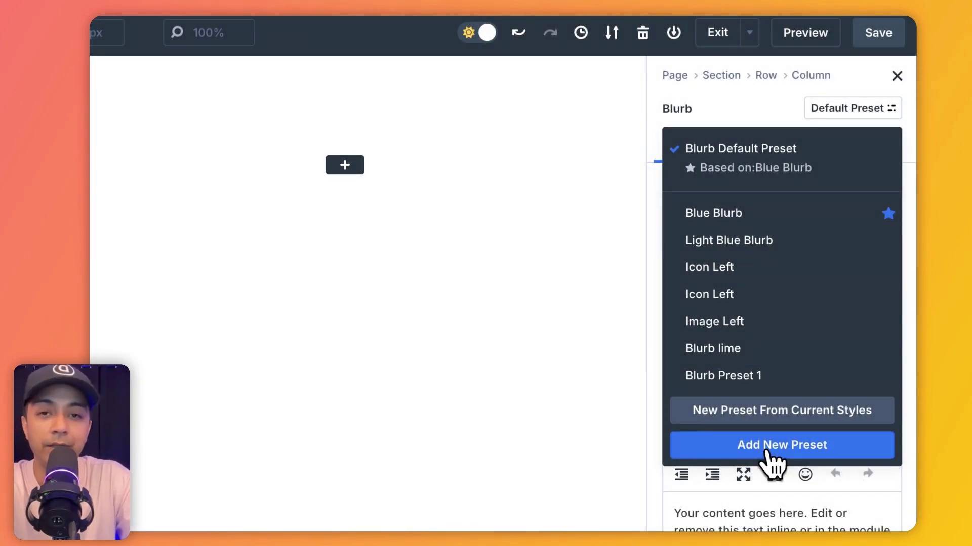
pyautogui.click(767, 452)
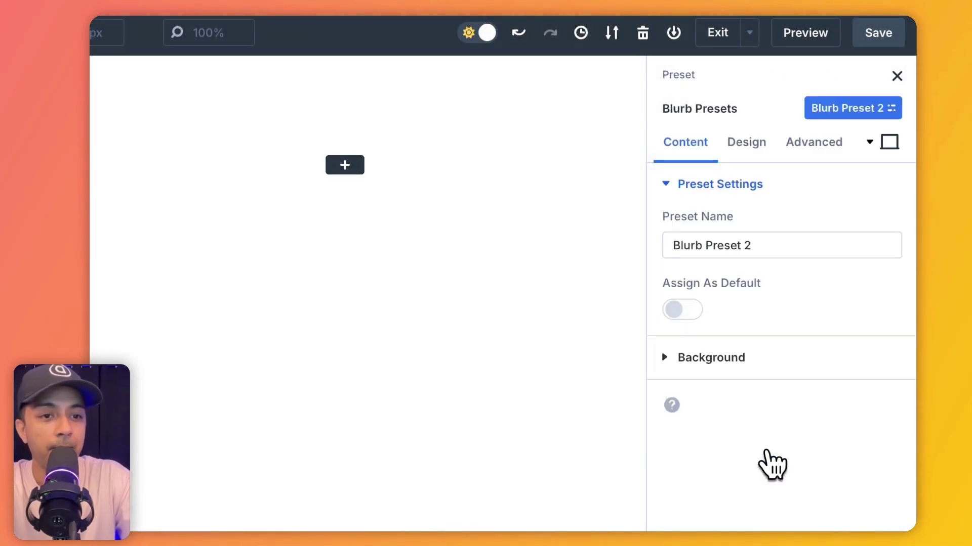
pyautogui.click(714, 245)
pyautogui.doubleClick(707, 246)
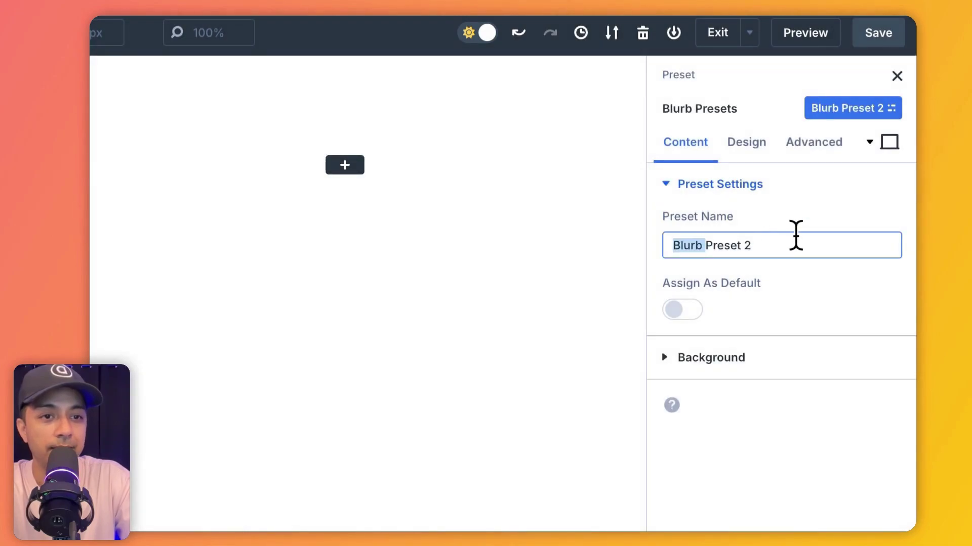
pyautogui.tripleClick(766, 245)
pyautogui.write('Blurb pink')
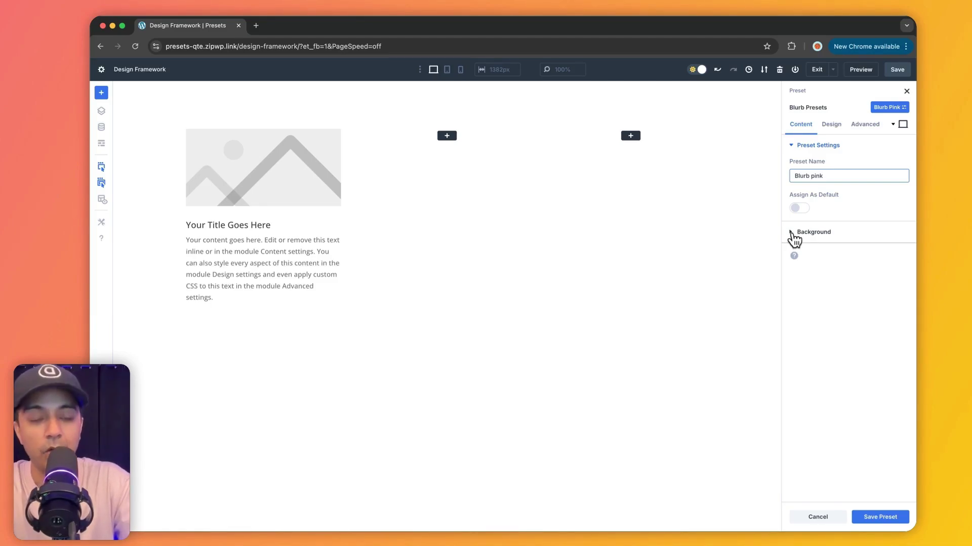
# Set the Blurb pink preset's background to the global pink color #f2bcbd
pyautogui.click(793, 234)
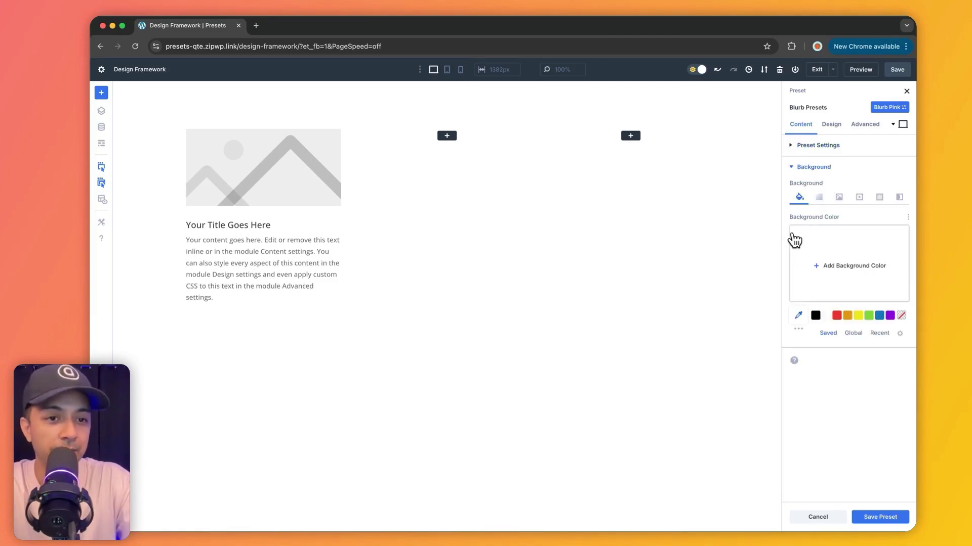
pyautogui.click(853, 333)
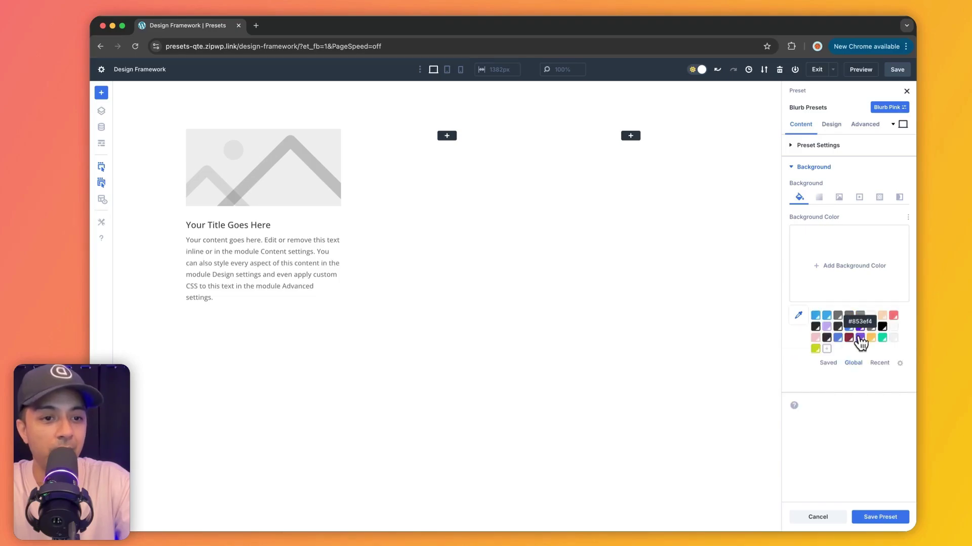
pyautogui.click(816, 337)
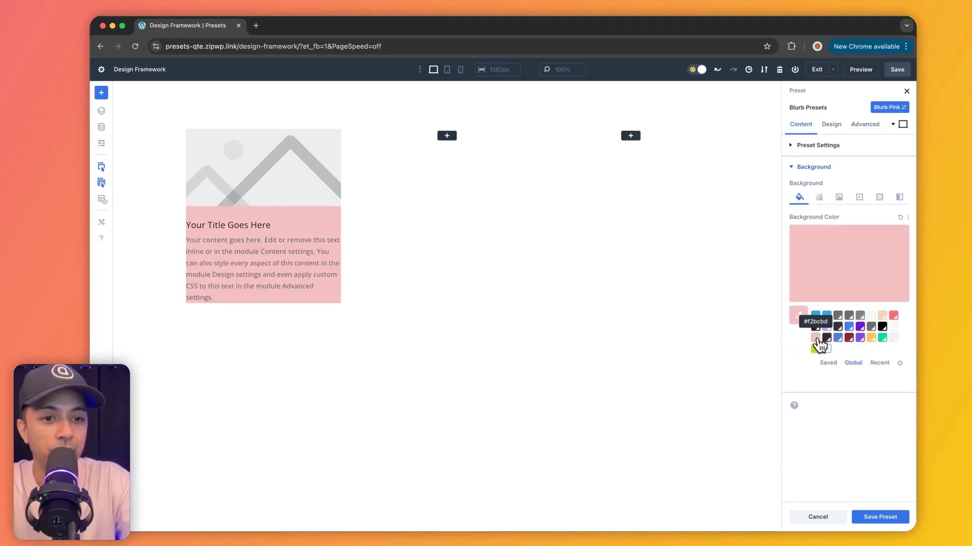
pyautogui.click(794, 172)
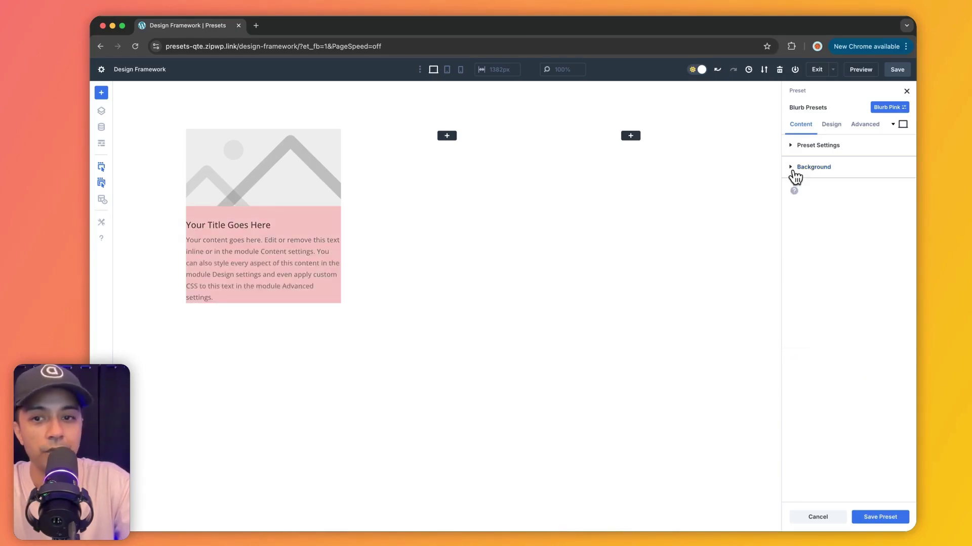
# Set the preset's top, bottom, left and right padding to the global number space-xxs (0.25rem), linking the opposite sides
pyautogui.click(831, 125)
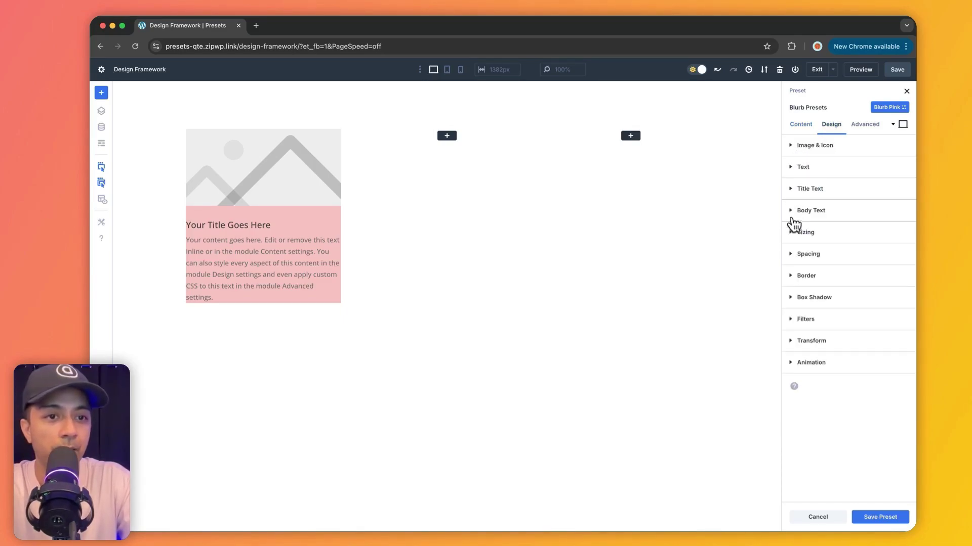
pyautogui.click(792, 260)
pyautogui.click(821, 286)
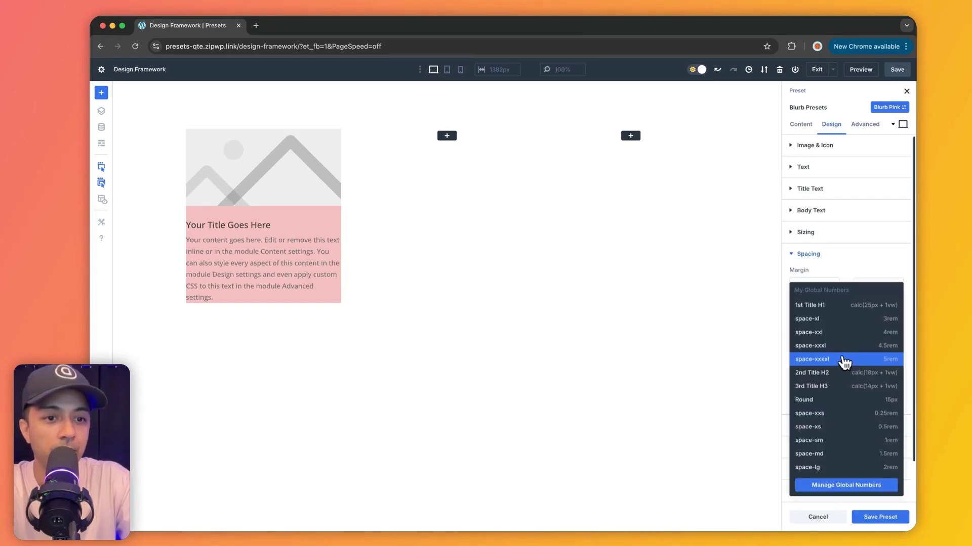
pyautogui.click(834, 414)
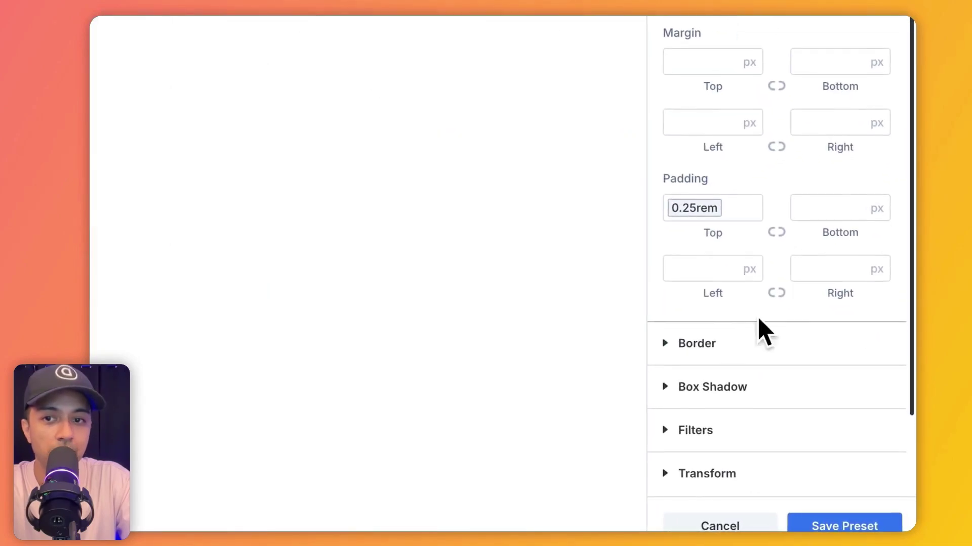
pyautogui.click(776, 231)
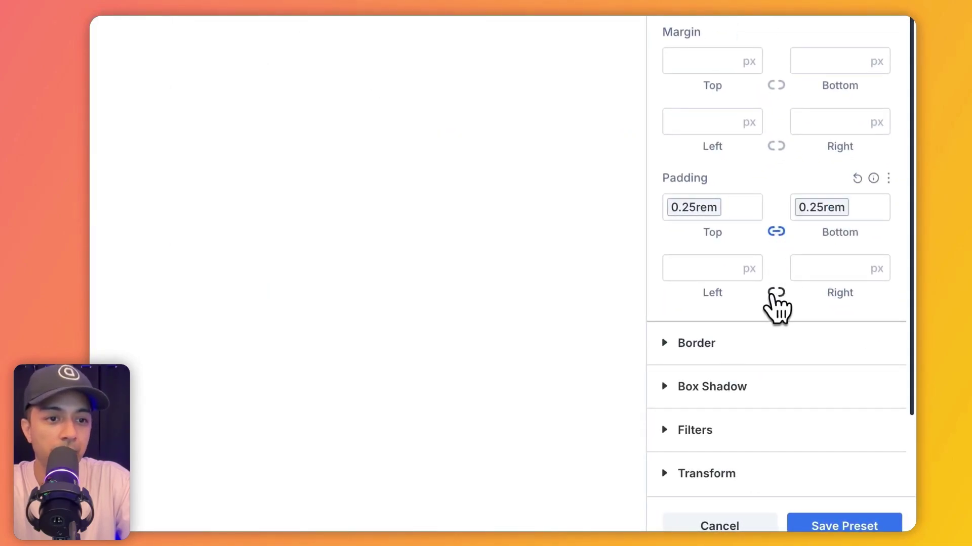
pyautogui.click(700, 276)
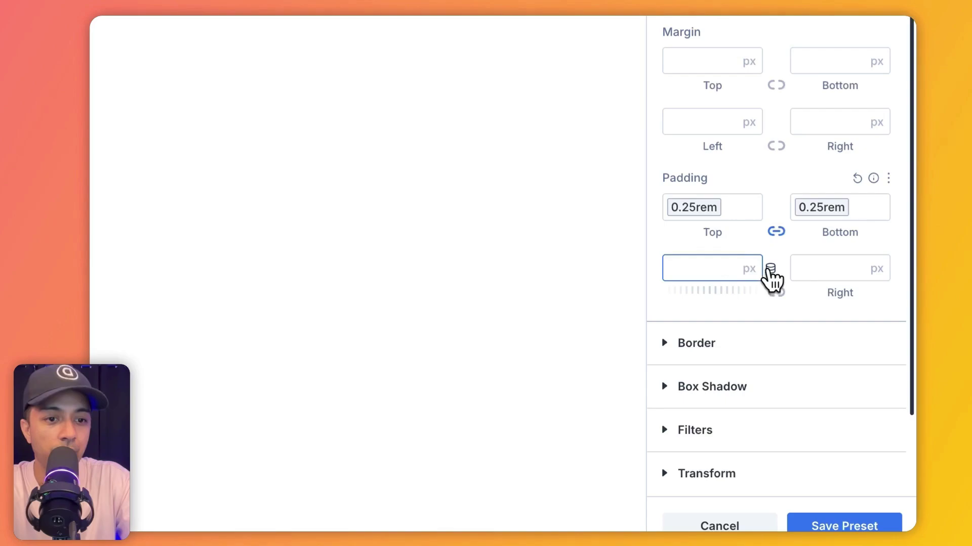
pyautogui.click(769, 268)
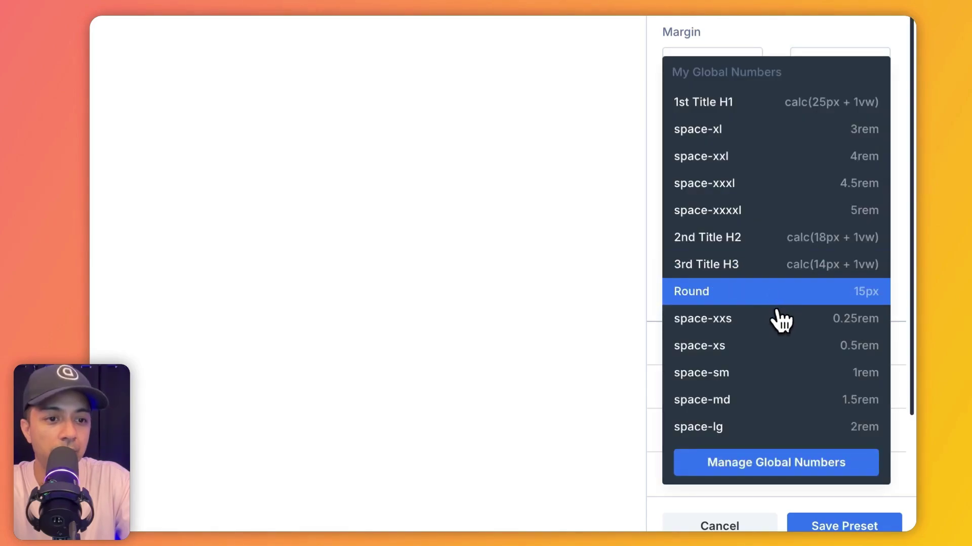
pyautogui.click(774, 316)
pyautogui.click(776, 295)
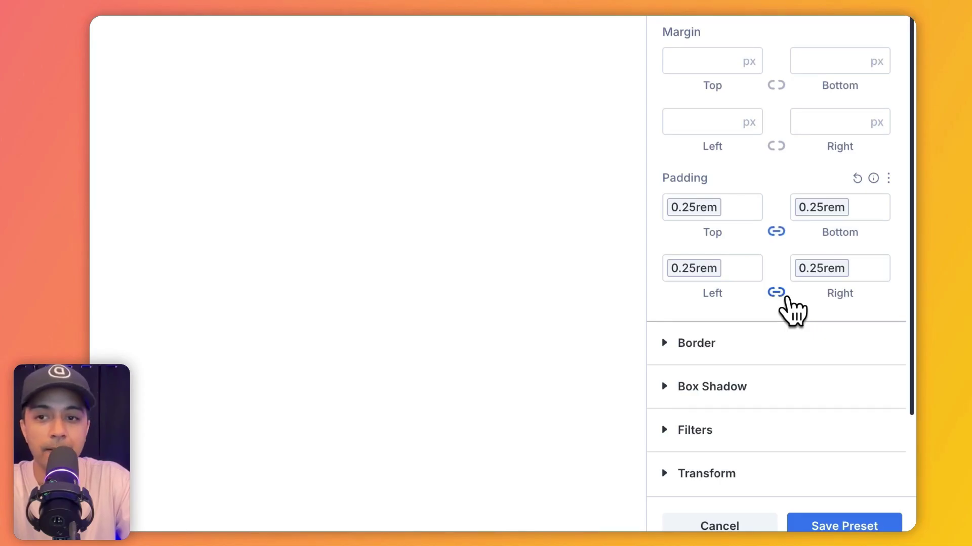
pyautogui.scroll(-2, 852, 399)
pyautogui.click(796, 218)
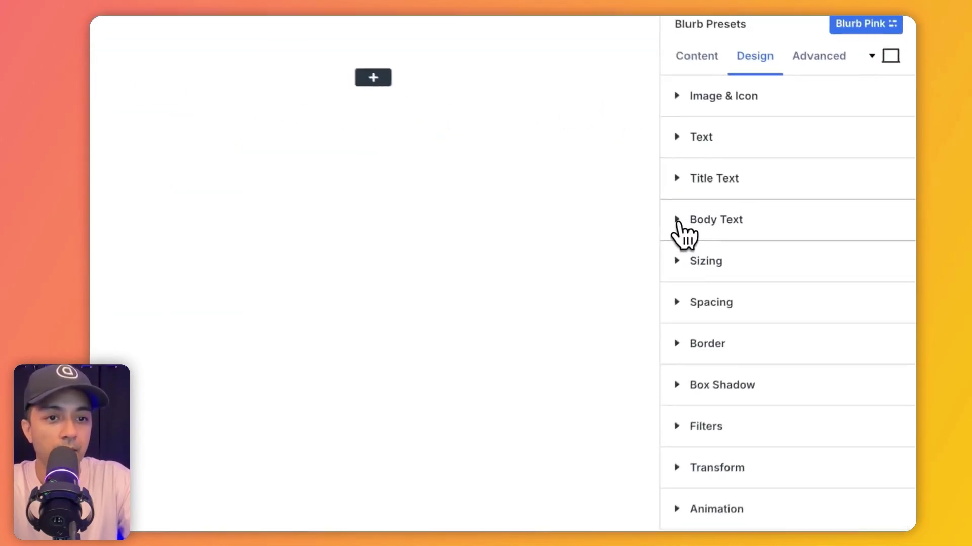
# Set the preset's border radius on all four corners to the global number Round (15px)
pyautogui.click(666, 354)
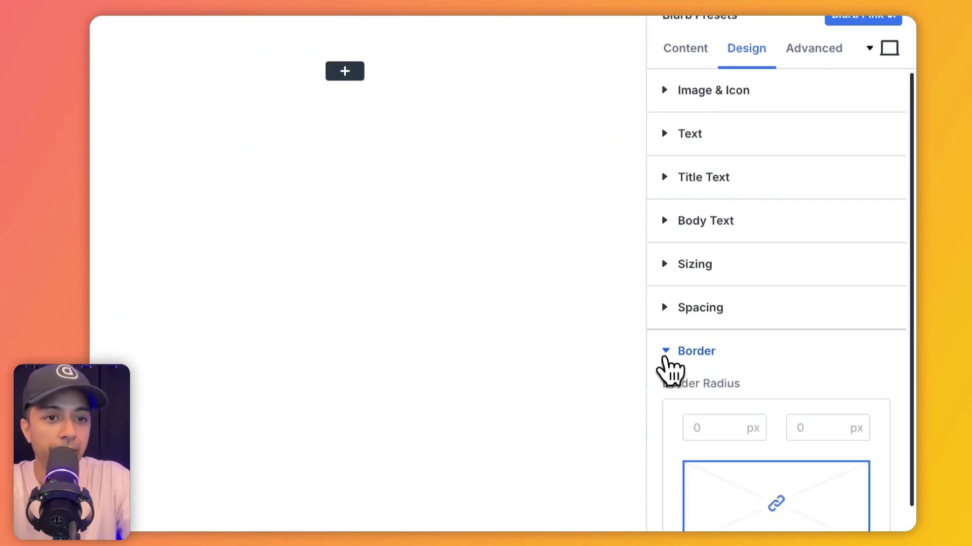
pyautogui.scroll(-4, 790, 308)
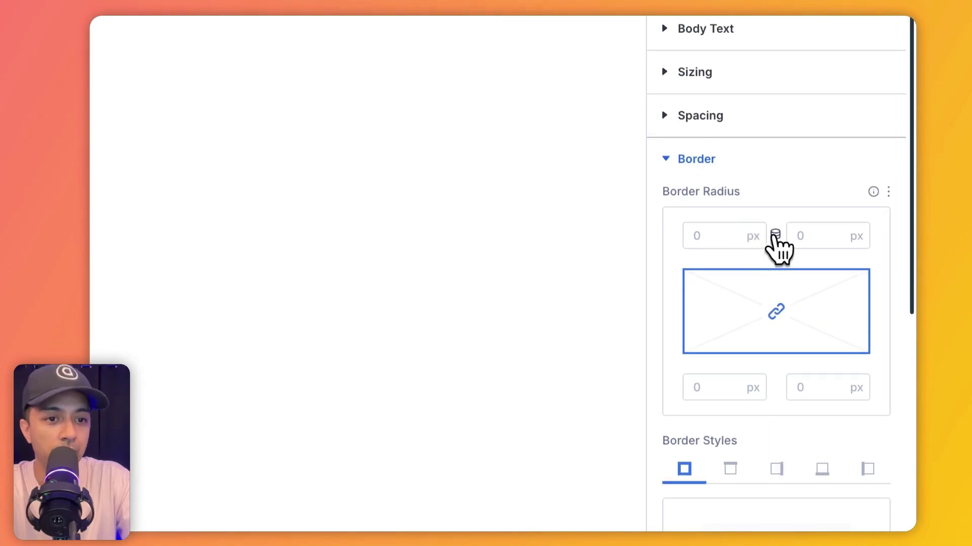
pyautogui.click(775, 235)
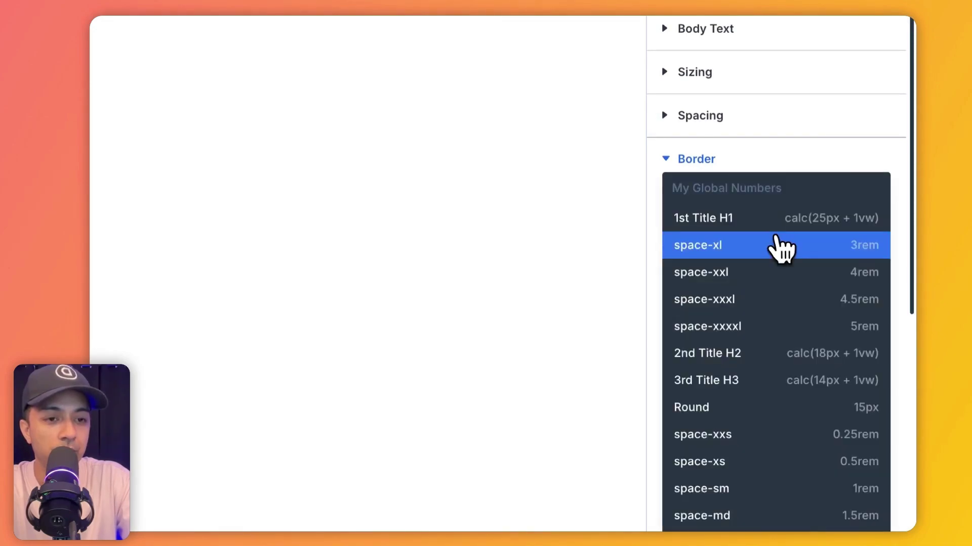
pyautogui.click(801, 407)
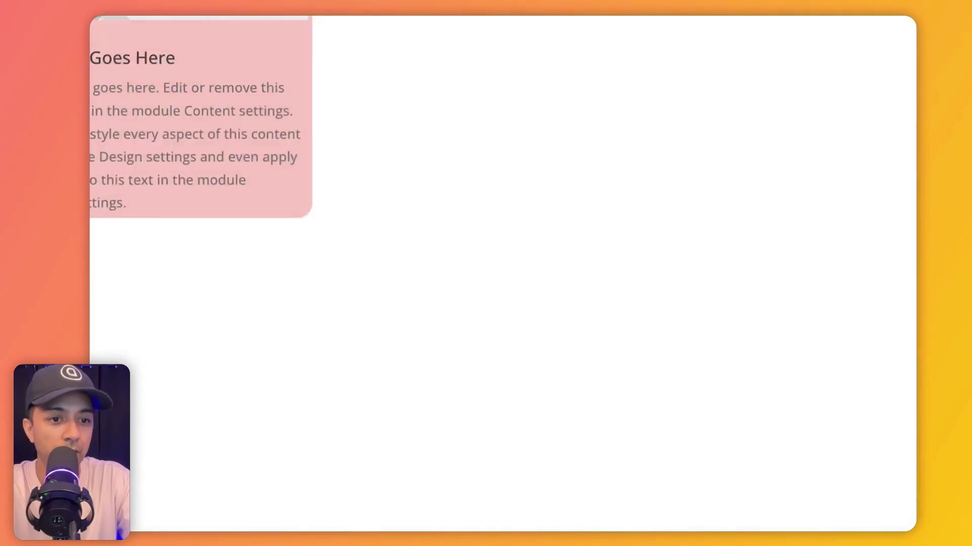
pyautogui.scroll(-3, 650, 384)
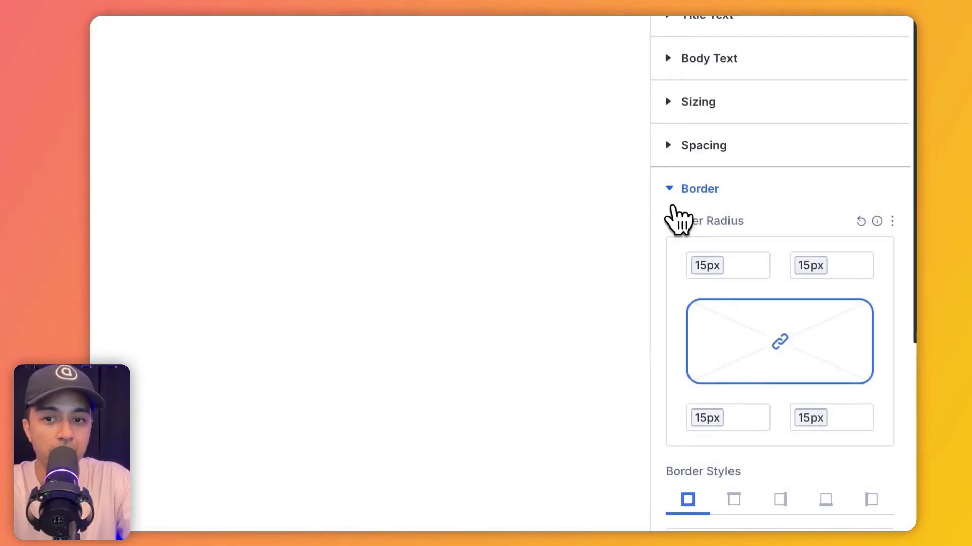
pyautogui.click(667, 195)
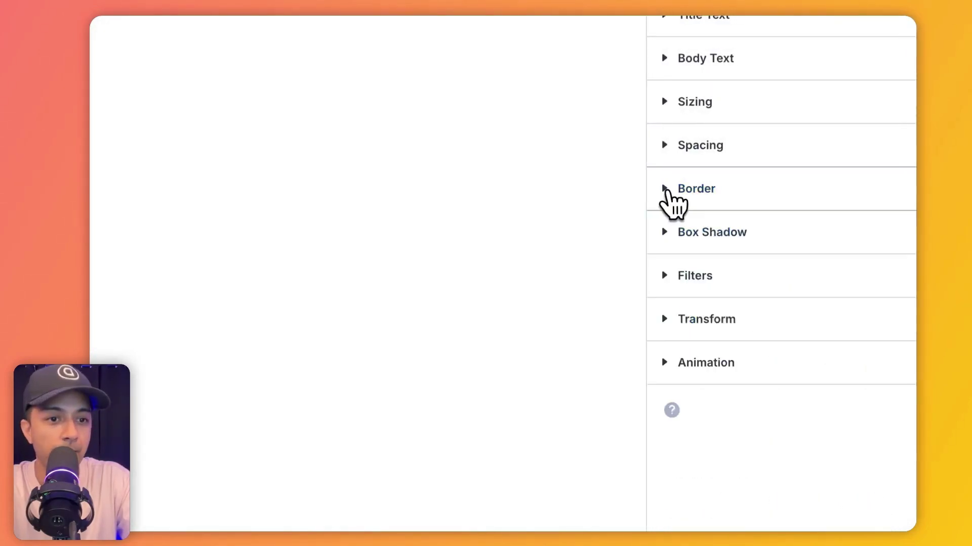
# Add a soft drop shadow below the blurb in the preset's box shadow settings and save the preset
pyautogui.click(666, 236)
pyautogui.click(865, 318)
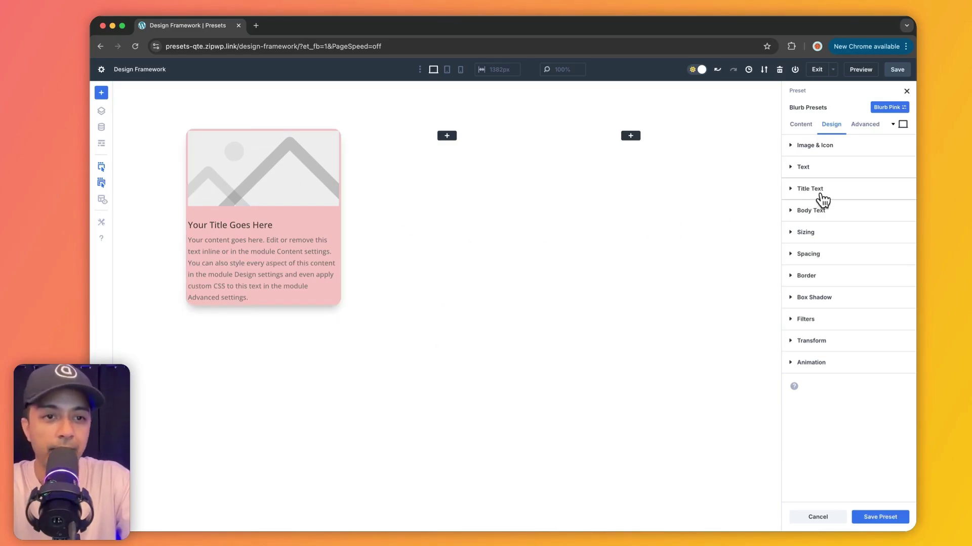
pyautogui.click(869, 521)
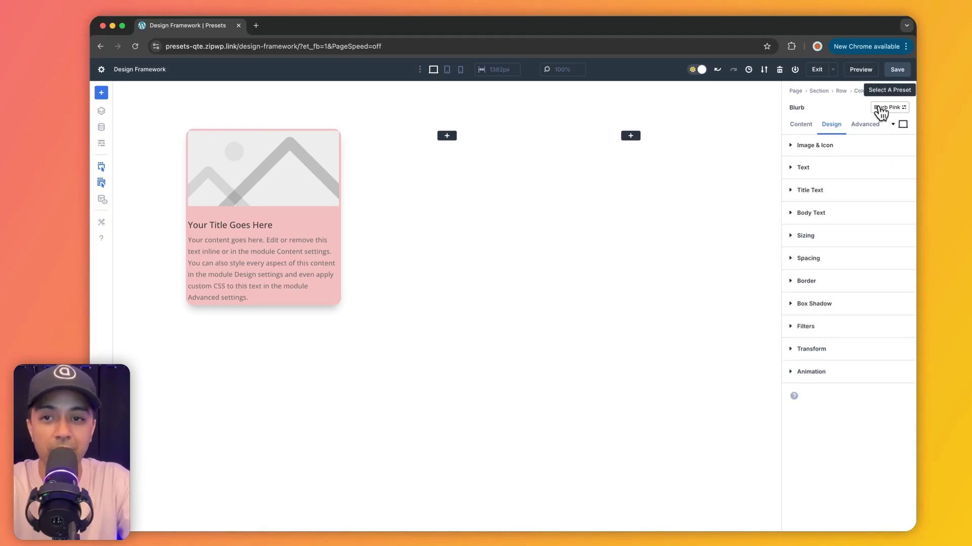
pyautogui.click(904, 112)
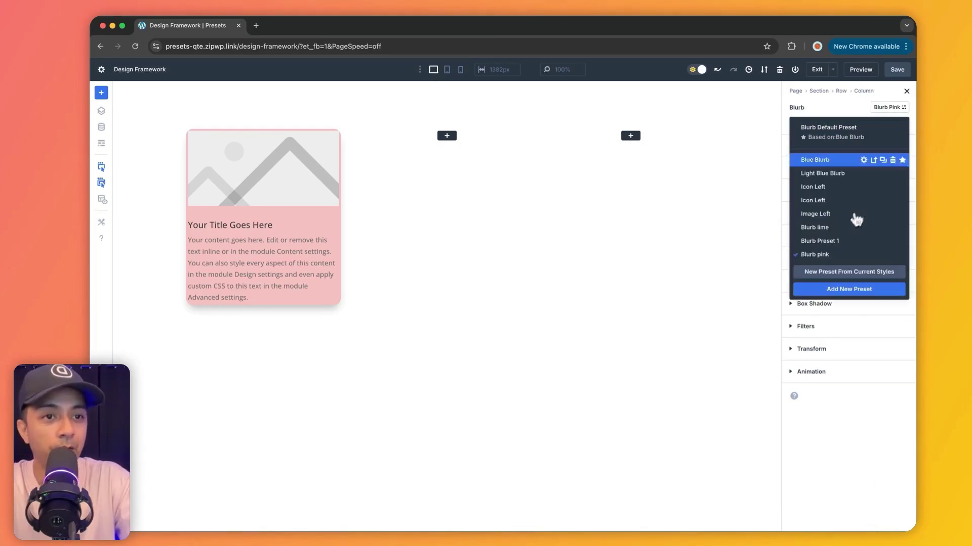
pyautogui.click(852, 436)
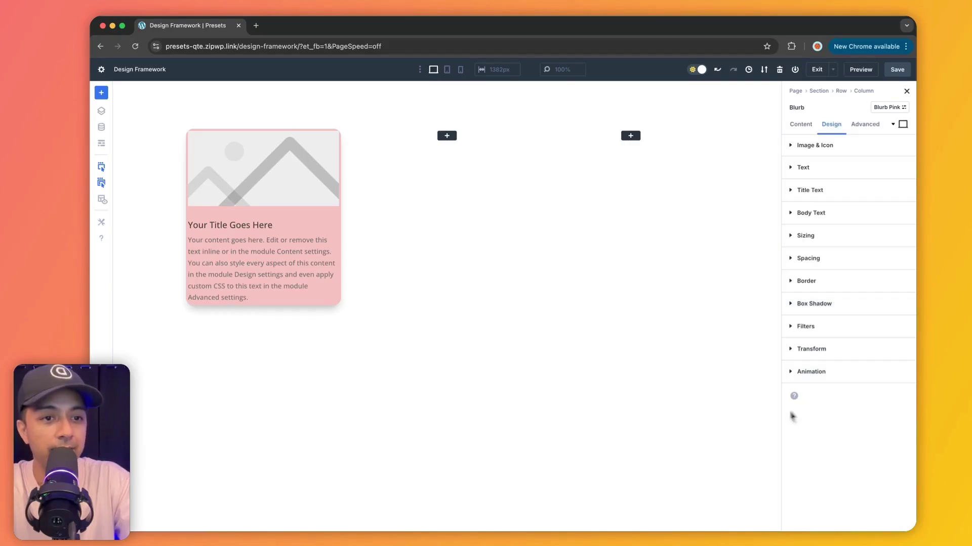
# Insert a Blurb module in the middle column and apply the Blurb pink preset to it
pyautogui.click(447, 136)
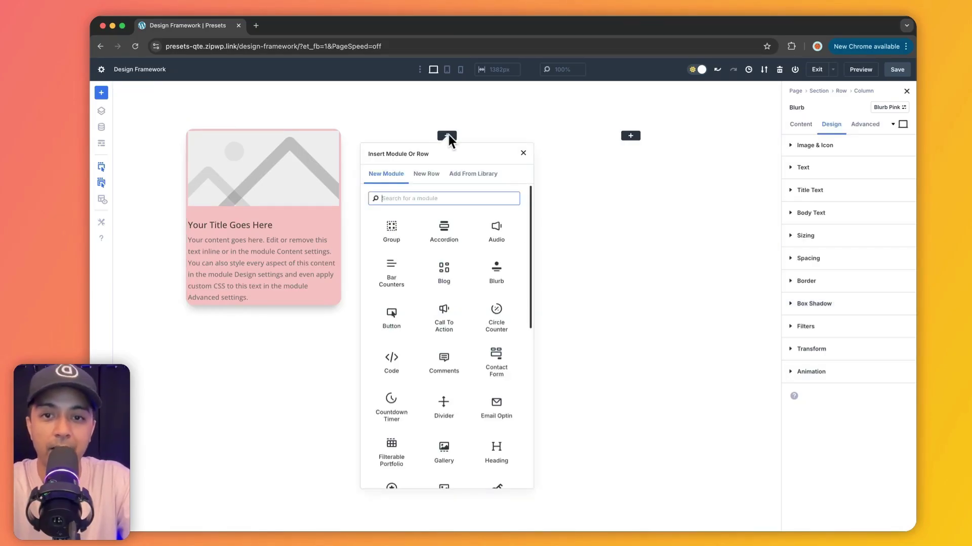
pyautogui.write('bl')
pyautogui.write('urb')
pyautogui.press('Return')
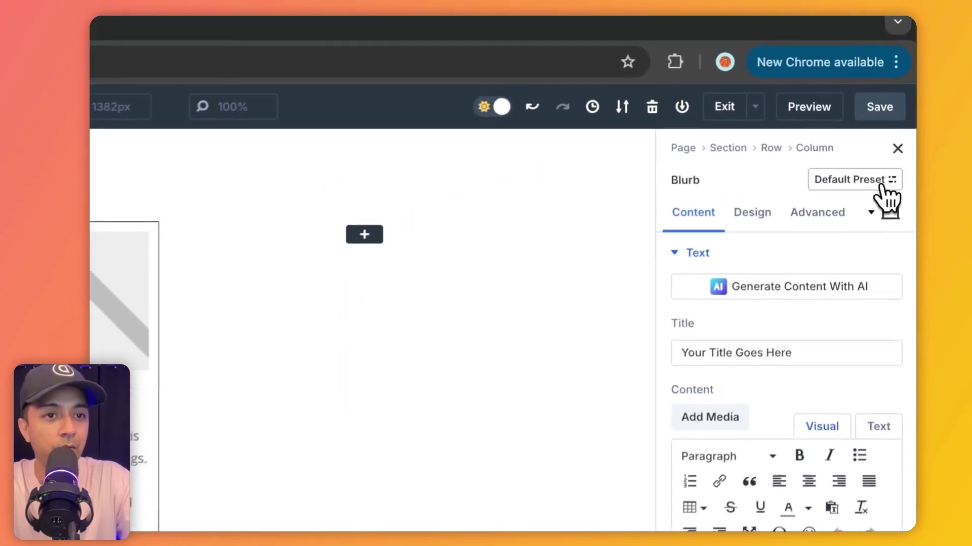
pyautogui.click(883, 187)
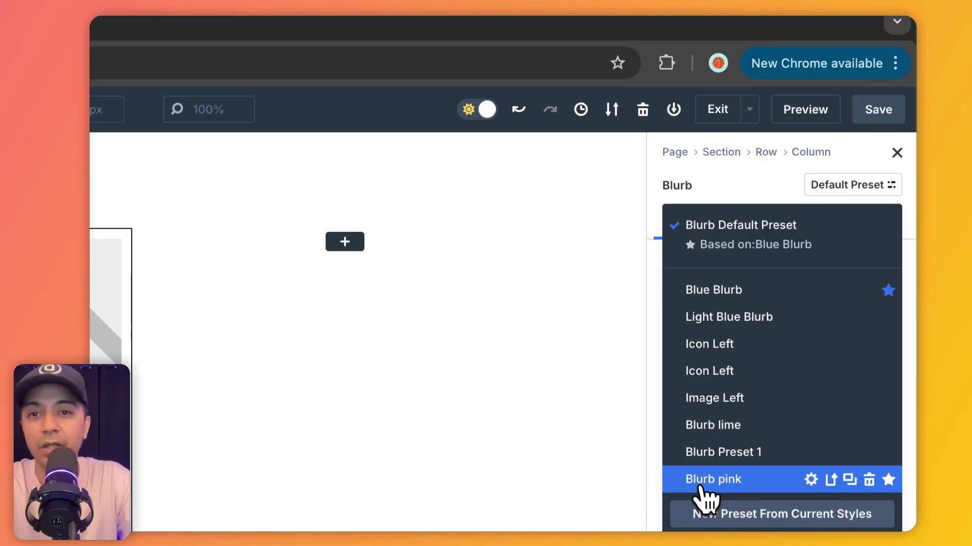
pyautogui.click(702, 488)
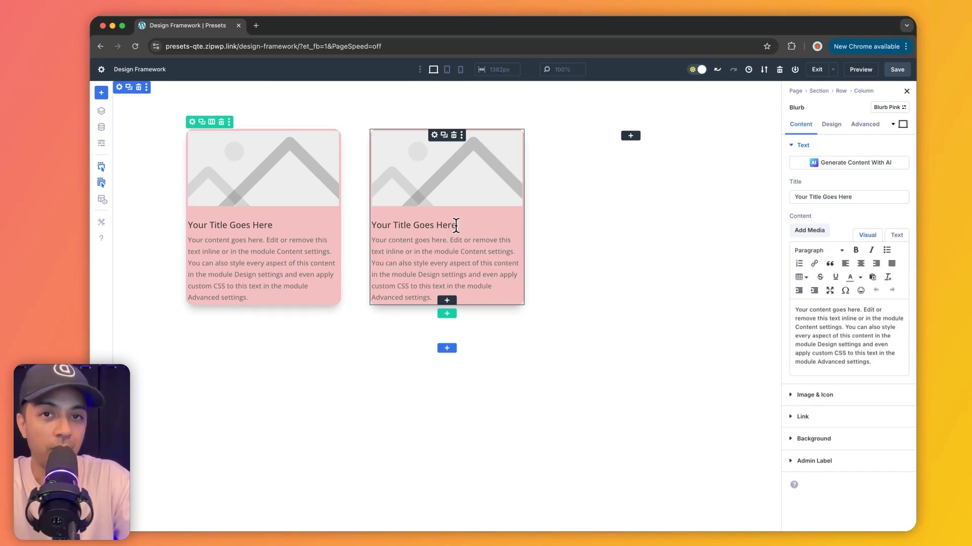
# Assign Blurb pink as the default Blurb preset across the entire site
pyautogui.click(892, 107)
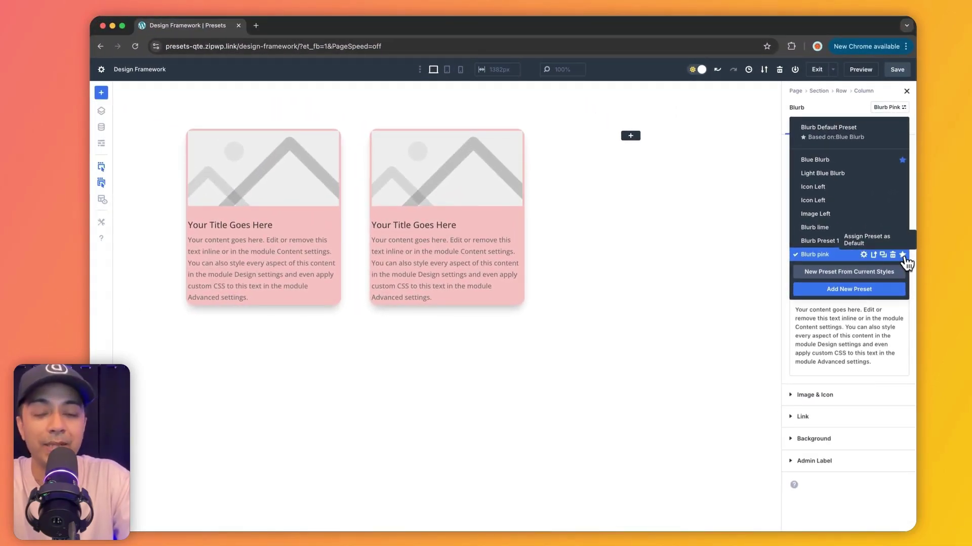
pyautogui.click(903, 256)
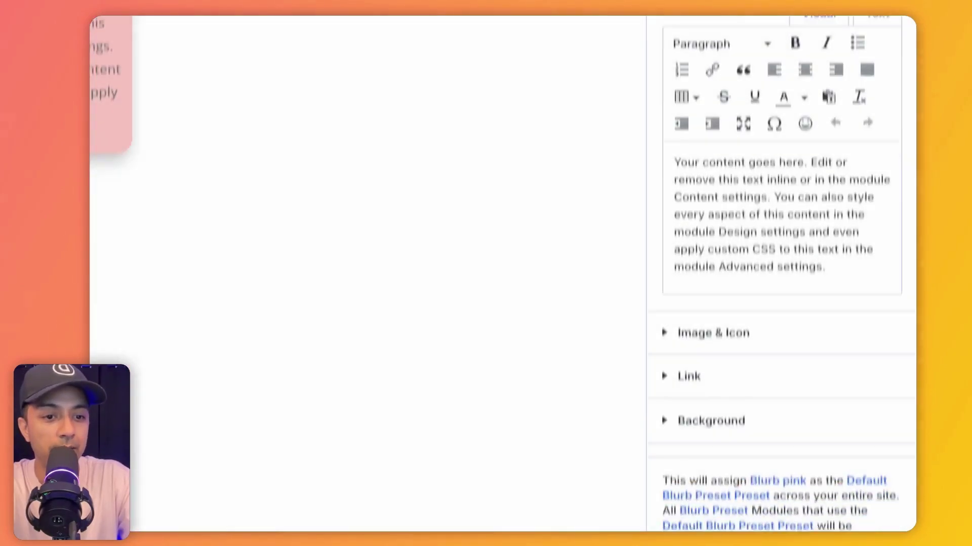
pyautogui.click(853, 516)
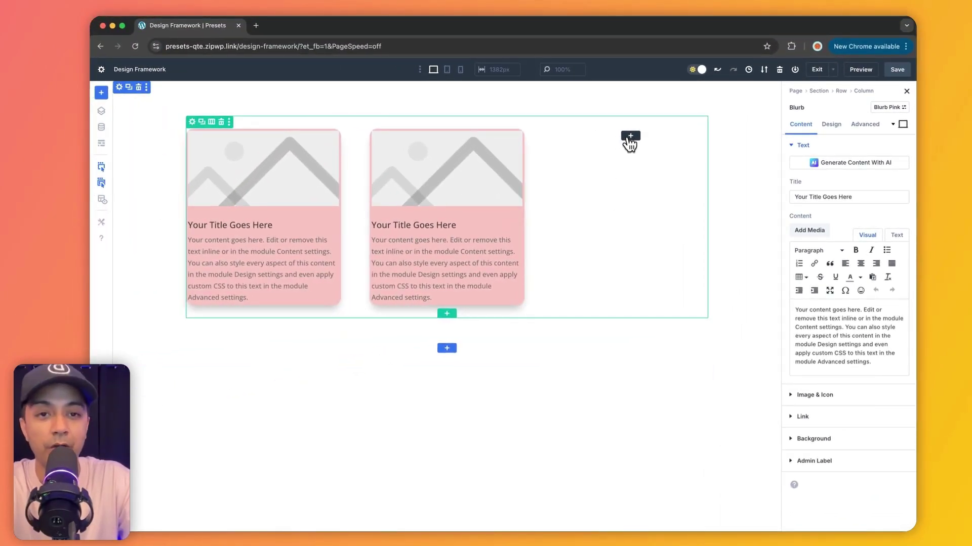
# Insert a Blurb module in the empty third column
pyautogui.click(630, 136)
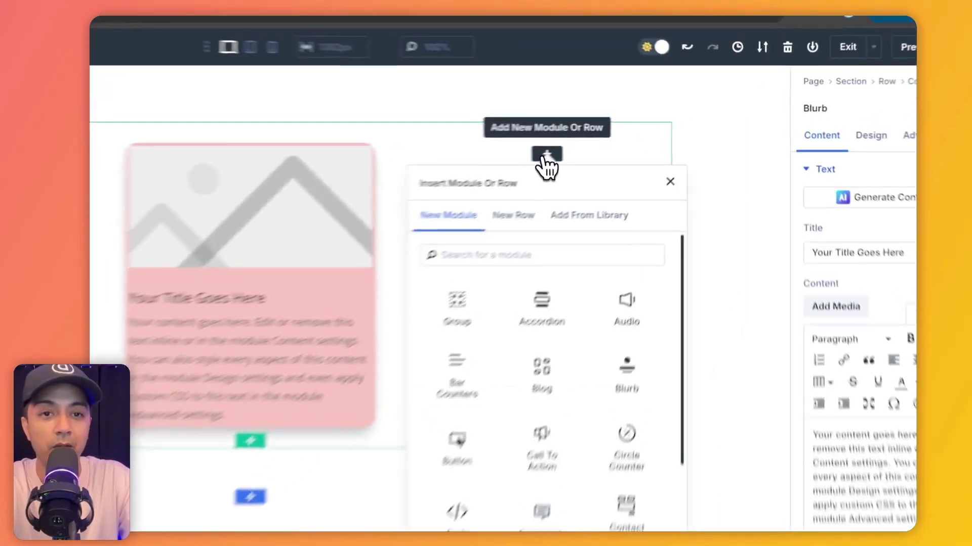
pyautogui.write('blurb')
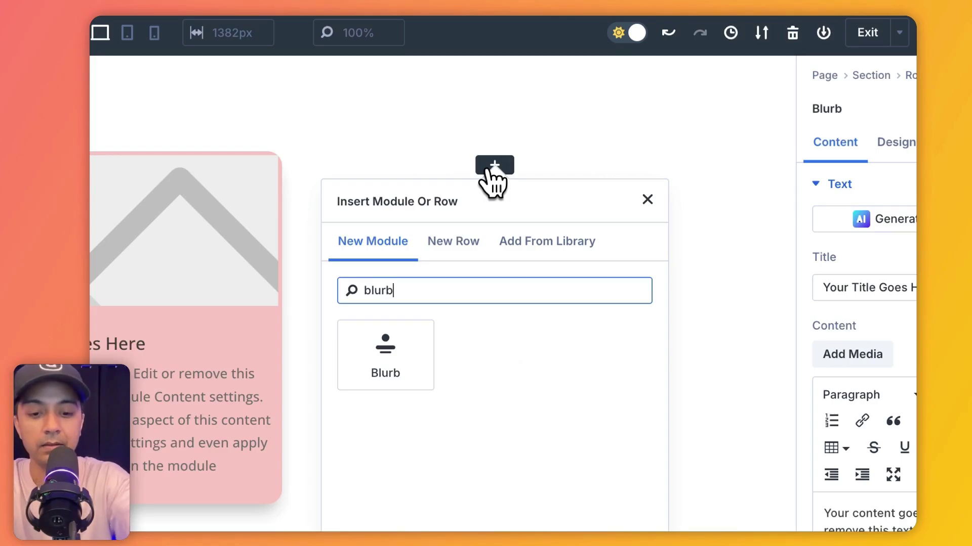
pyautogui.click(386, 348)
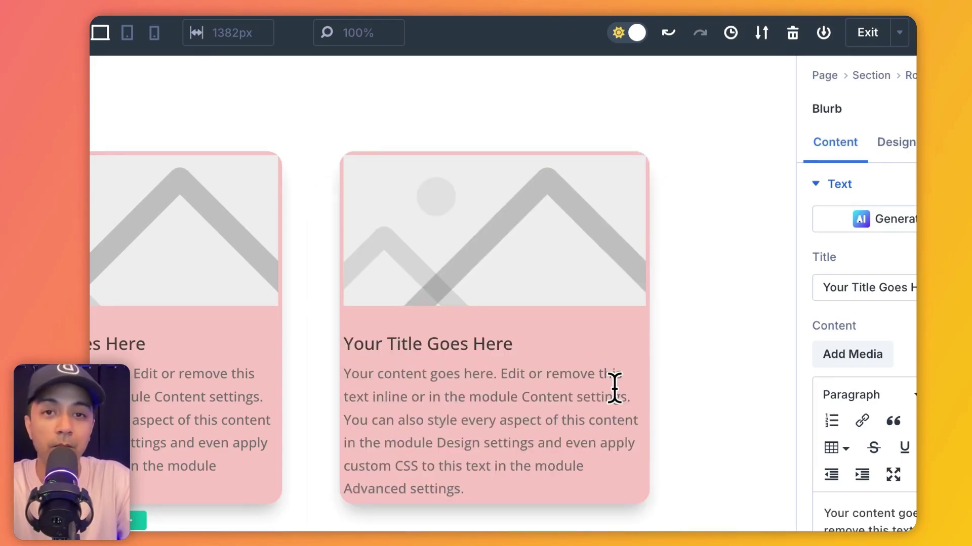